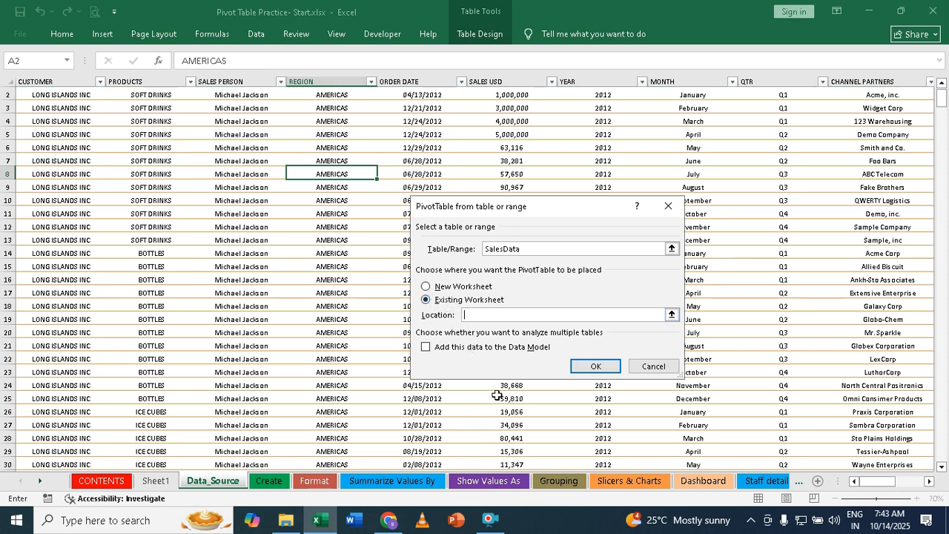
Place the PivotTable based on SalesData on the existing Show Values As sheet at cell A21.
{"action": "left_click", "coordinate": [489, 482]}
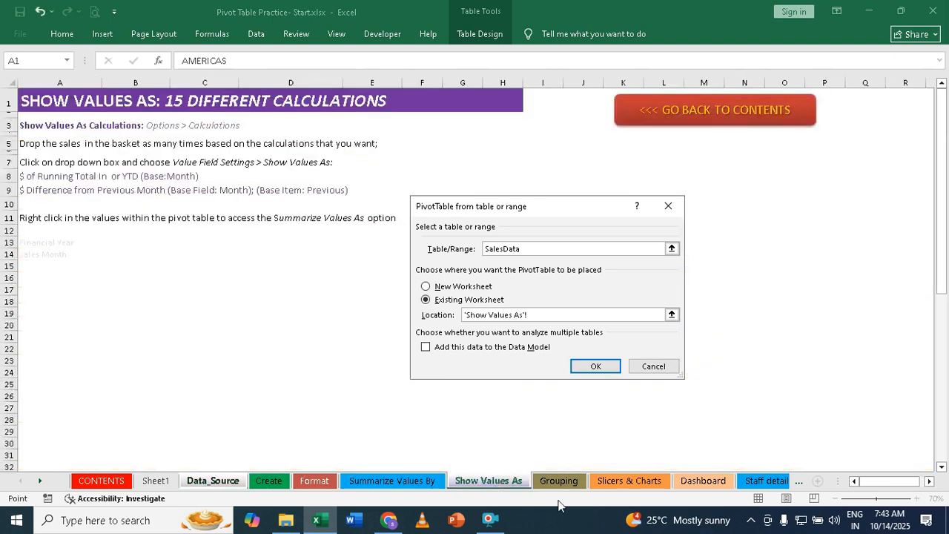
{"action": "left_click", "coordinate": [43, 303]}
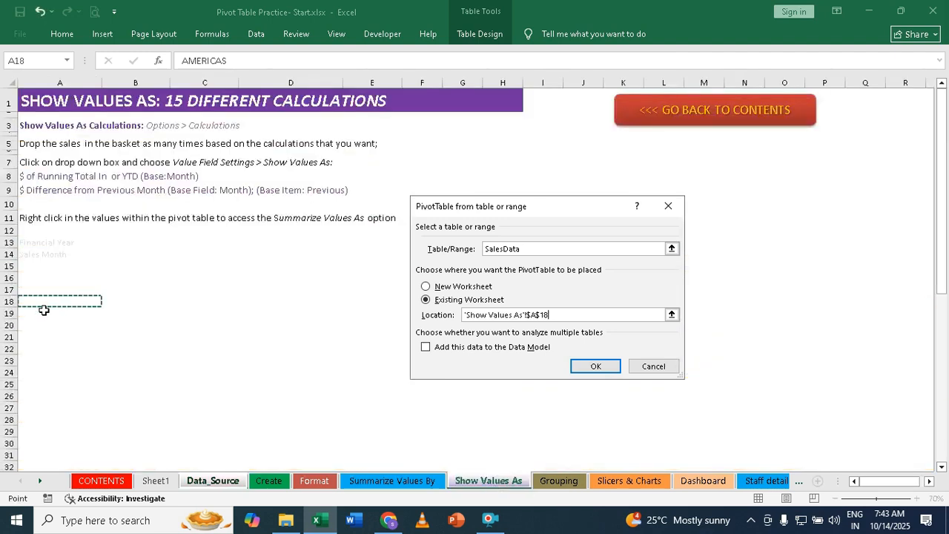
{"action": "left_click", "coordinate": [45, 338]}
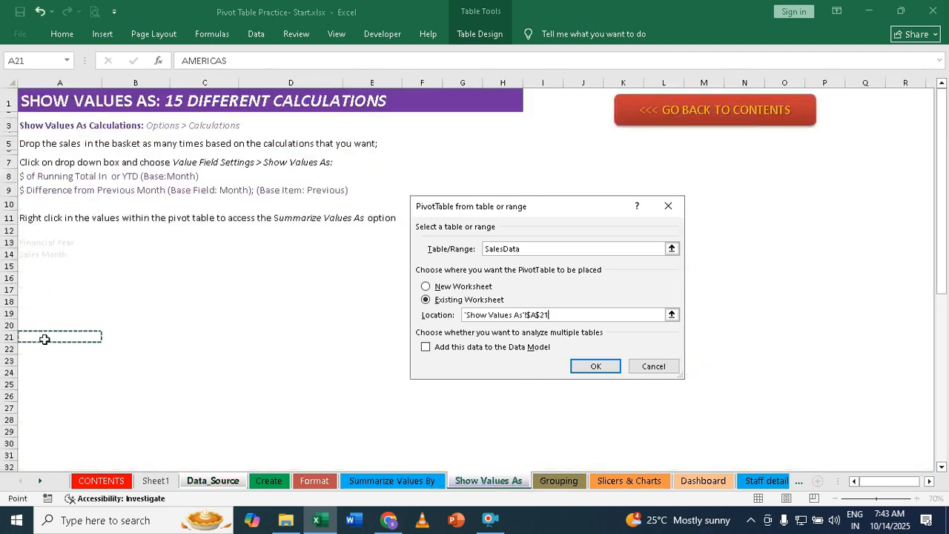
{"action": "left_click", "coordinate": [597, 366]}
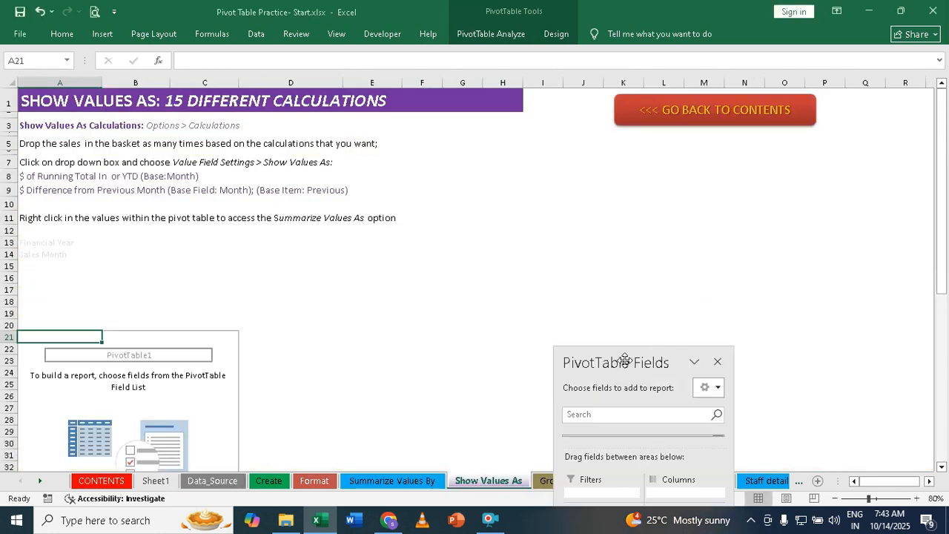
Move the PivotTable Fields pane upward and enlarge it so that the field list and all four areas are accessible.
{"action": "left_click_drag", "start_coordinate": [625, 361], "coordinate": [596, 128]}
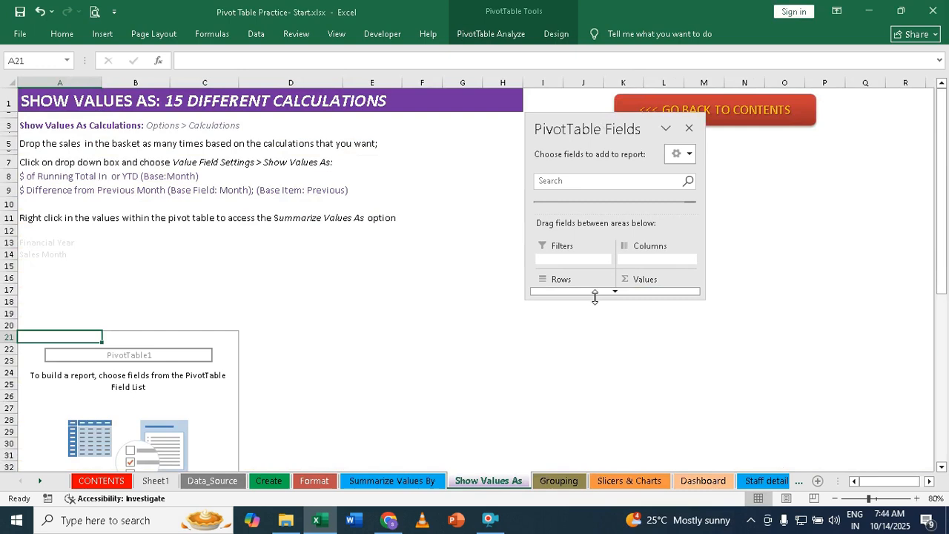
{"action": "left_click_drag", "start_coordinate": [594, 297], "coordinate": [601, 505]}
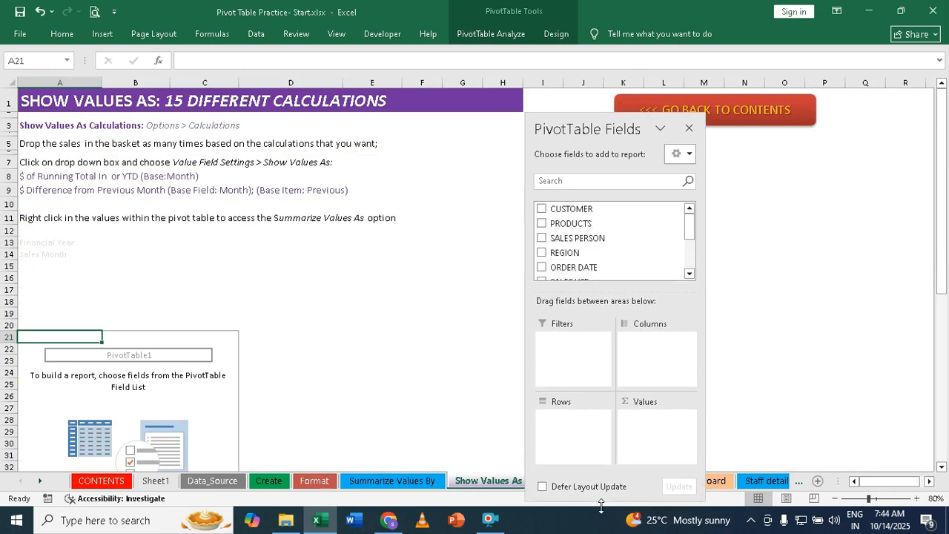
{"action": "left_click_drag", "start_coordinate": [579, 121], "coordinate": [535, 46]}
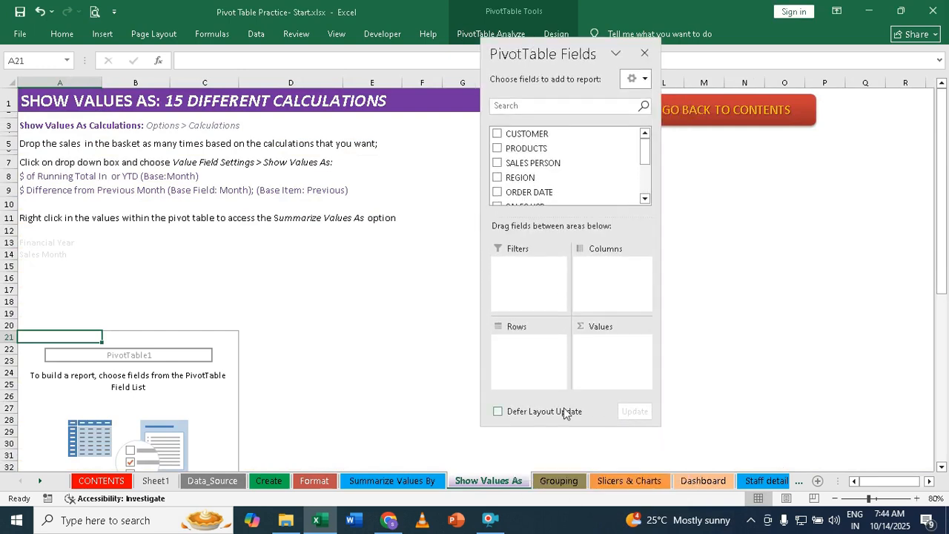
{"action": "left_click", "coordinate": [551, 427]}
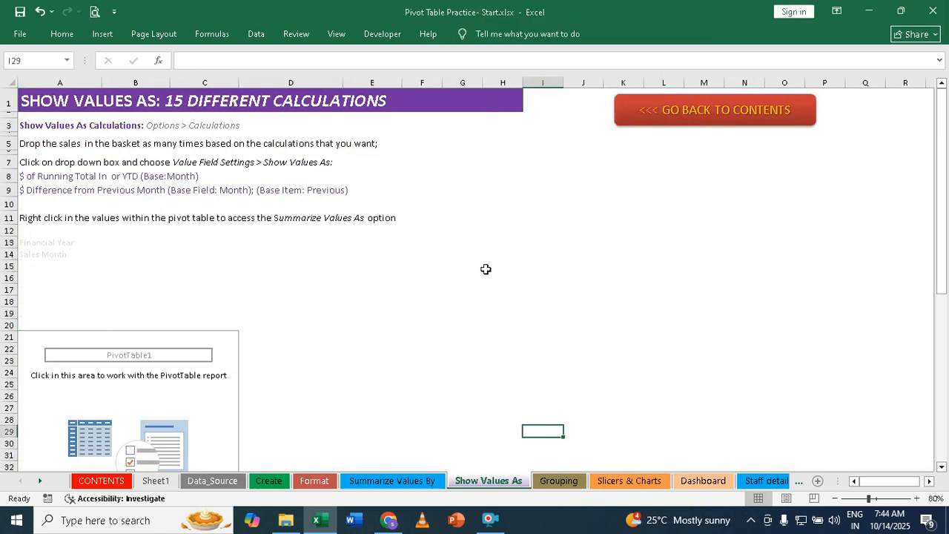
Build the PivotTable with MONTH in the rows, YEAR in the columns and SALES USD in the values.
{"action": "left_click", "coordinate": [165, 399]}
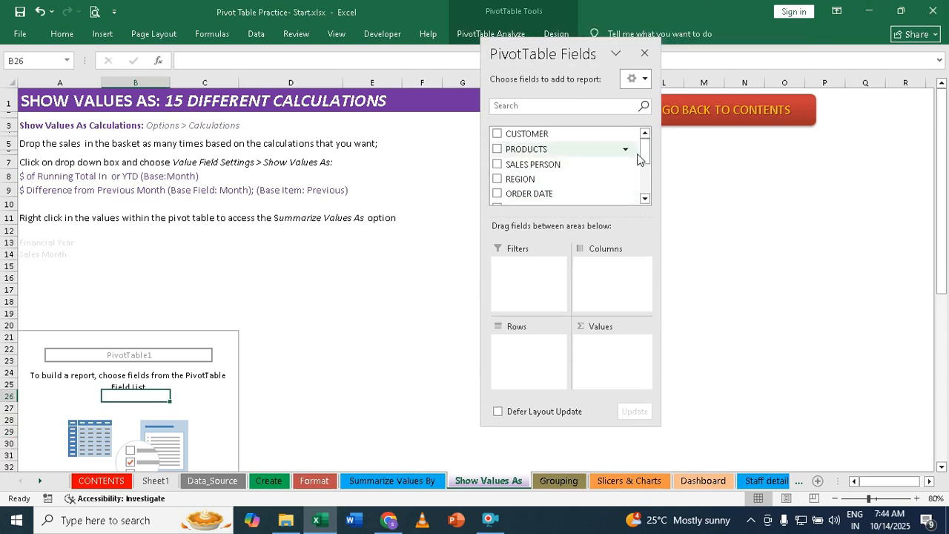
{"action": "left_click_drag", "start_coordinate": [645, 155], "coordinate": [644, 178]}
{"action": "left_click_drag", "start_coordinate": [517, 175], "coordinate": [523, 359]}
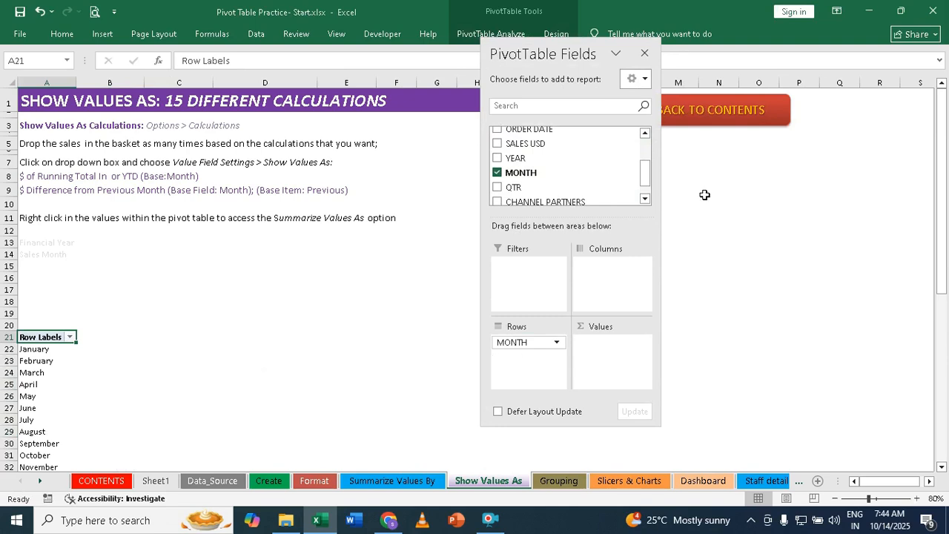
{"action": "left_click_drag", "start_coordinate": [514, 161], "coordinate": [606, 274]}
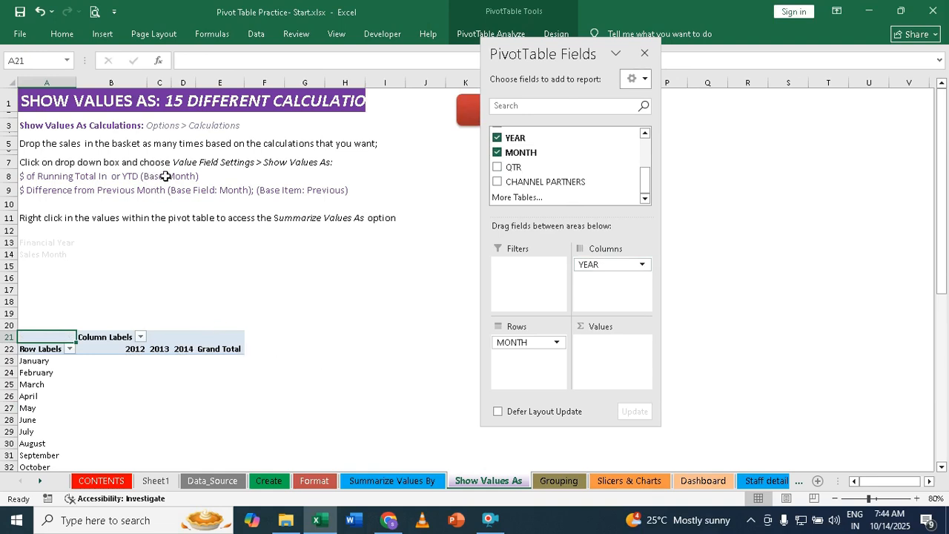
{"action": "left_click", "coordinate": [644, 134]}
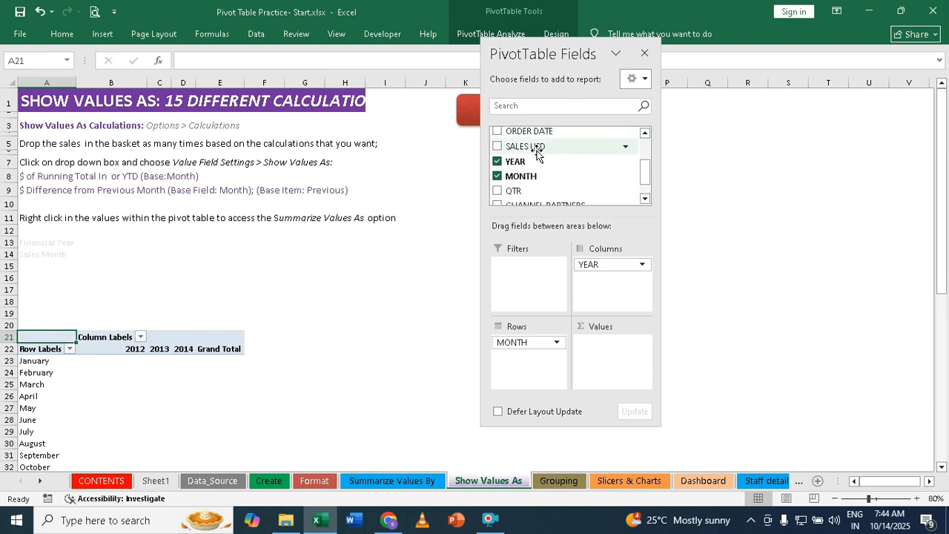
{"action": "left_click_drag", "start_coordinate": [536, 146], "coordinate": [620, 356]}
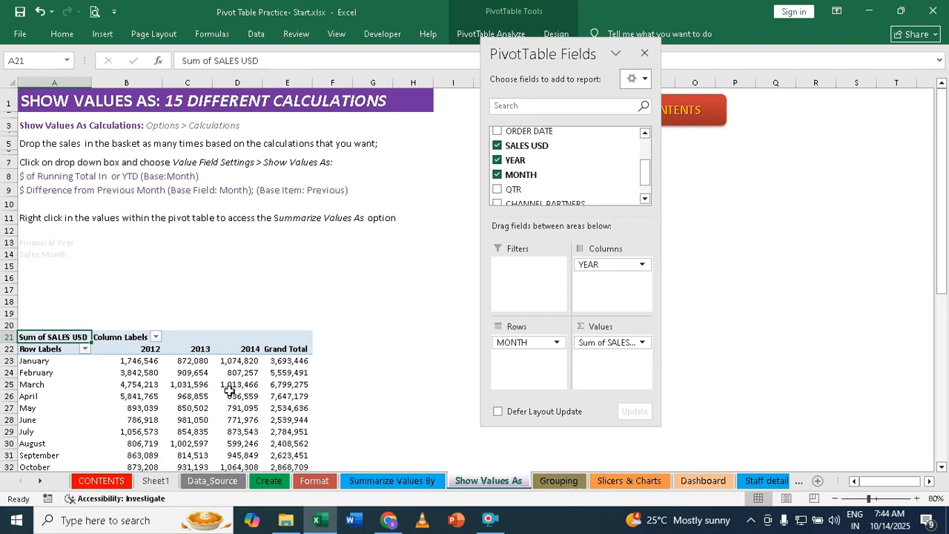
Remove the Grand Total column from the PivotTable.
{"action": "scroll", "coordinate": [237, 348], "scroll_direction": "down", "scroll_amount": 3}
{"action": "scroll", "coordinate": [237, 347], "scroll_direction": "down", "scroll_amount": 1}
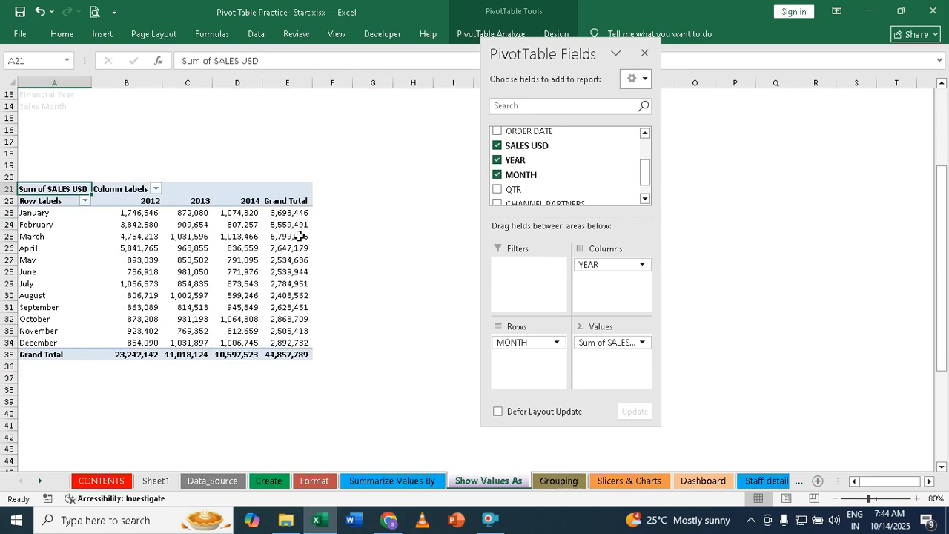
{"action": "left_click", "coordinate": [289, 200]}
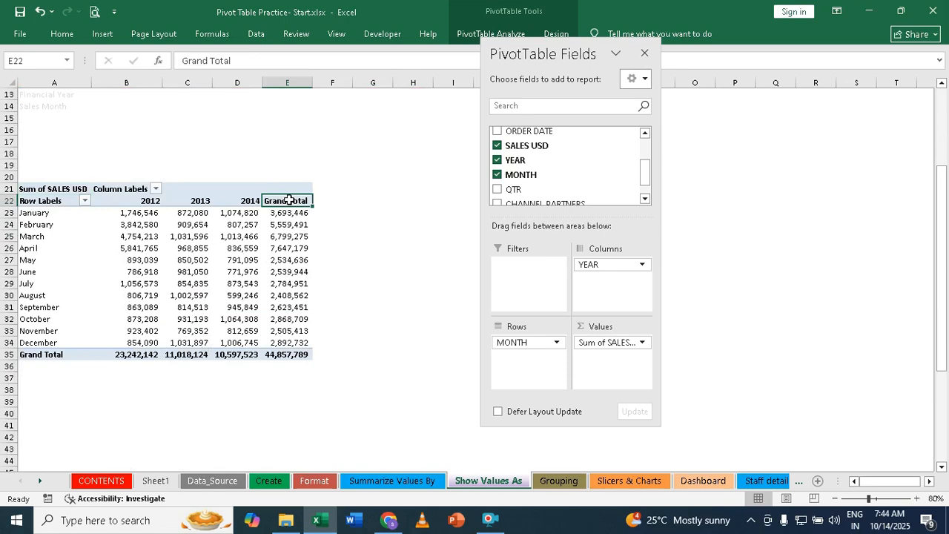
{"action": "right_click", "coordinate": [289, 200]}
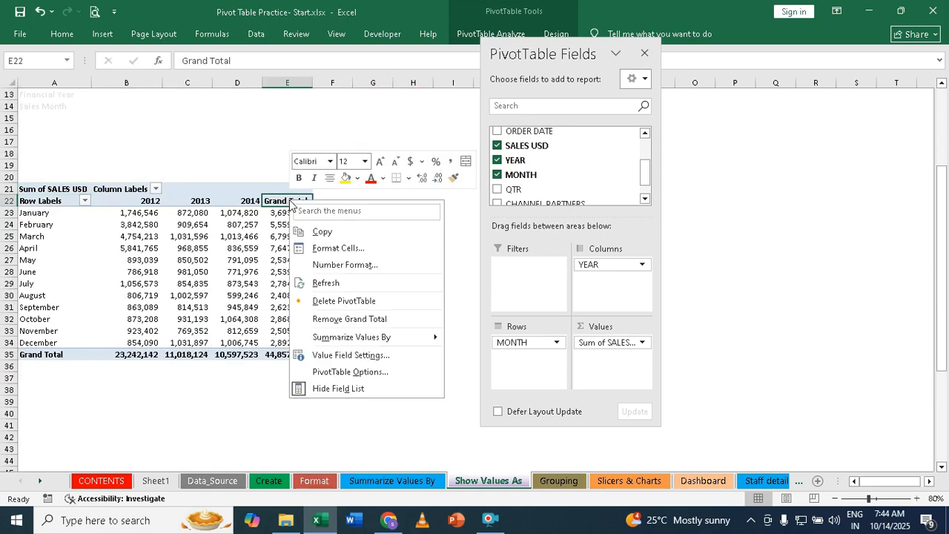
{"action": "left_click", "coordinate": [353, 319]}
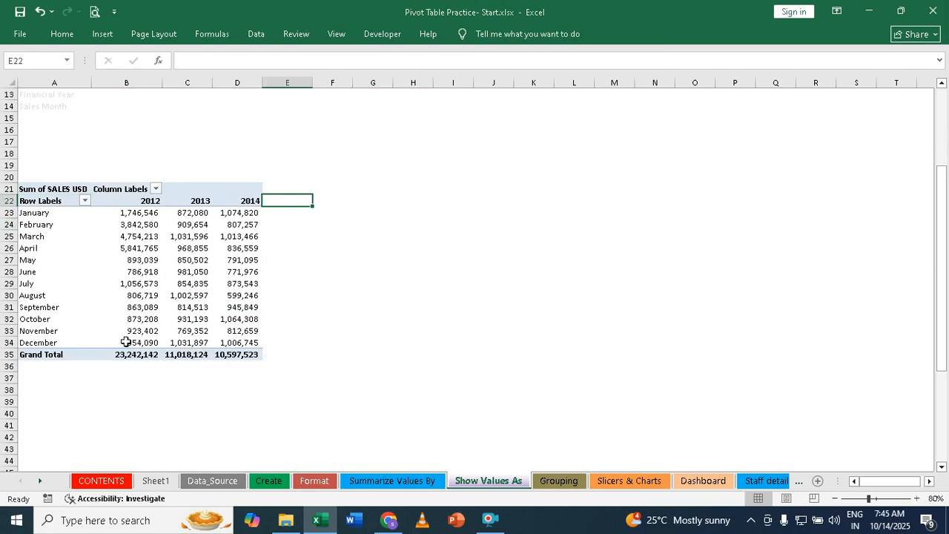
Move the field list clear of the ribbon and apply the teal style from the first row of Medium PivotTable styles.
{"action": "left_click", "coordinate": [146, 250]}
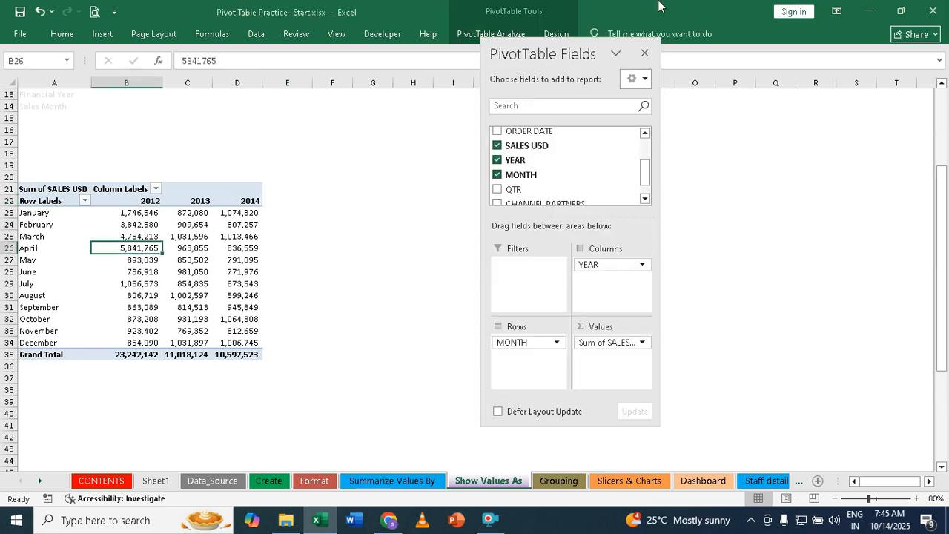
{"action": "left_click_drag", "start_coordinate": [554, 51], "coordinate": [637, 94]}
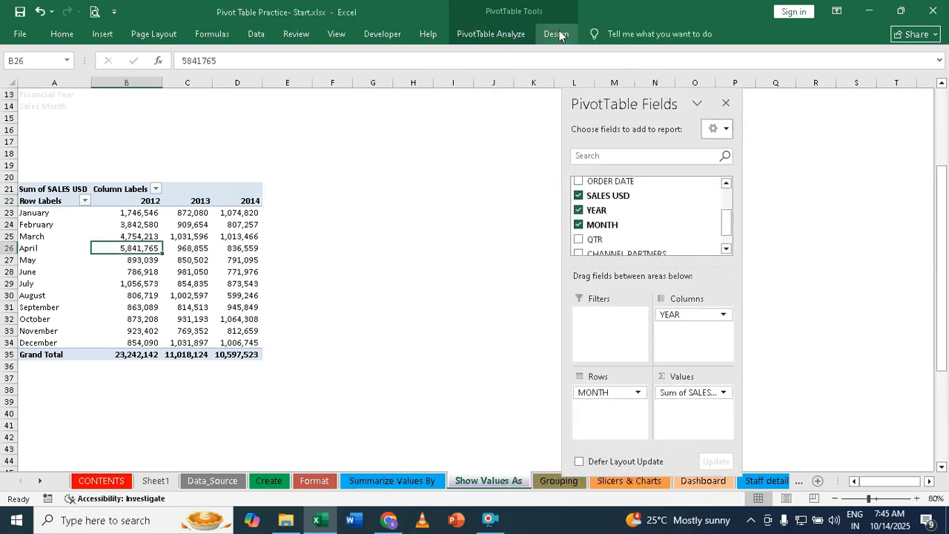
{"action": "left_click", "coordinate": [558, 34]}
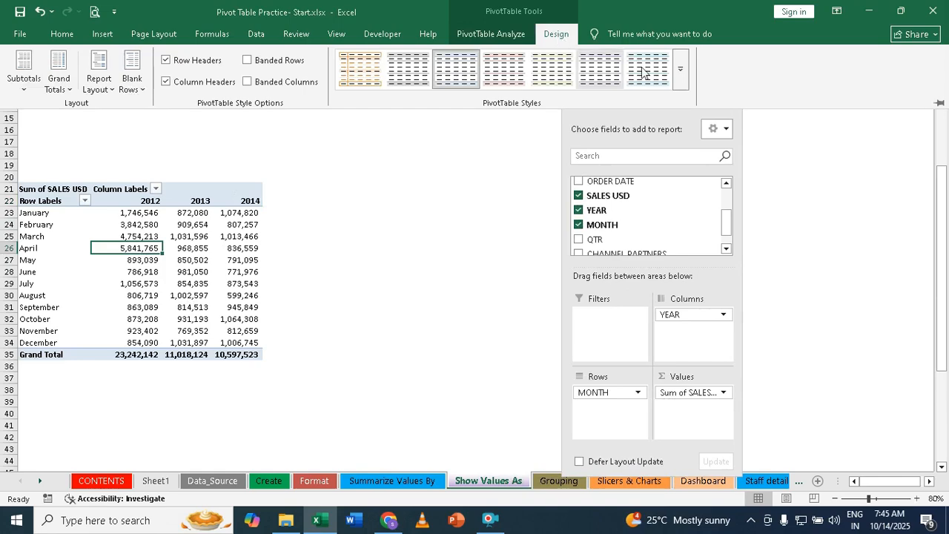
{"action": "left_click", "coordinate": [680, 75]}
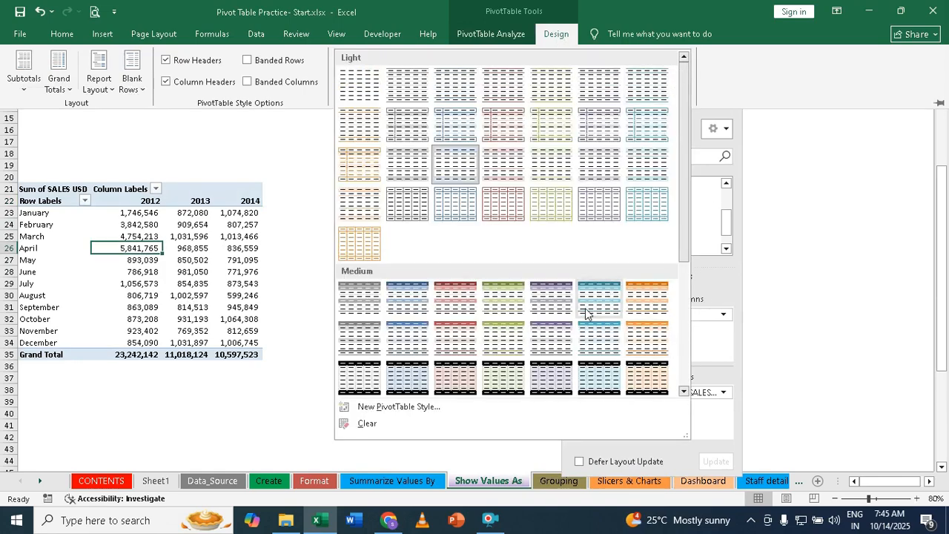
{"action": "left_click", "coordinate": [606, 298]}
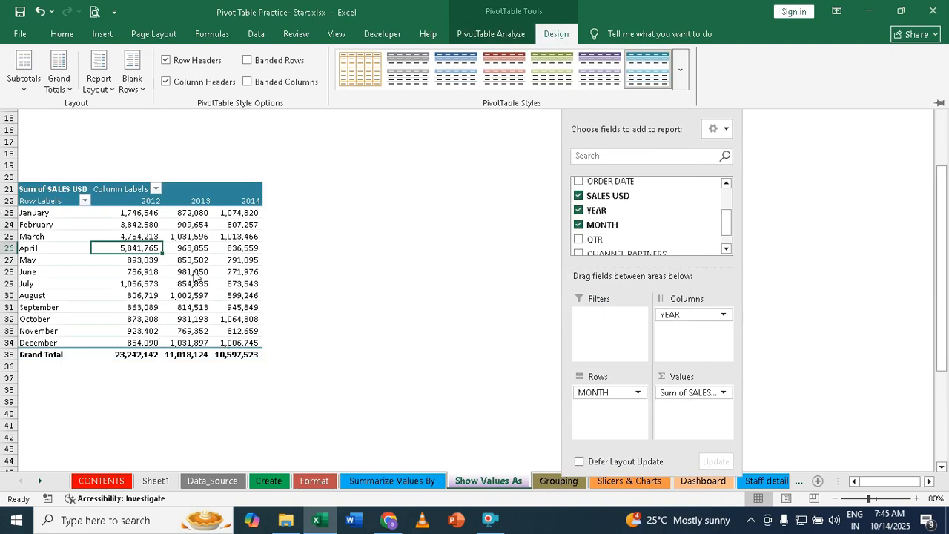
Add SALES USD to the PivotTable's values a second time.
{"action": "mouse_move", "coordinate": [195, 276]}
{"action": "left_click_drag", "start_coordinate": [620, 196], "coordinate": [695, 413]}
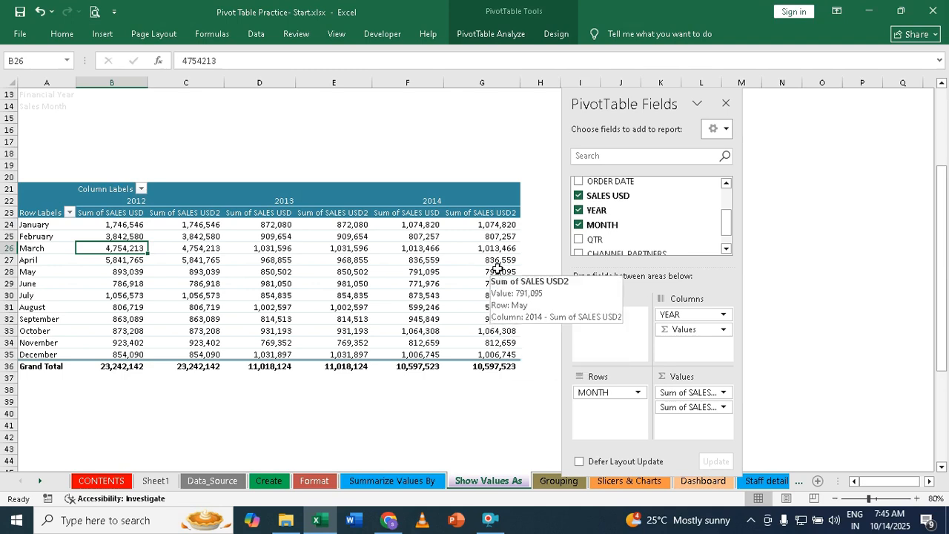
Show the second SALES USD value field as Running Total In with MONTH as the base field.
{"action": "left_click", "coordinate": [723, 408]}
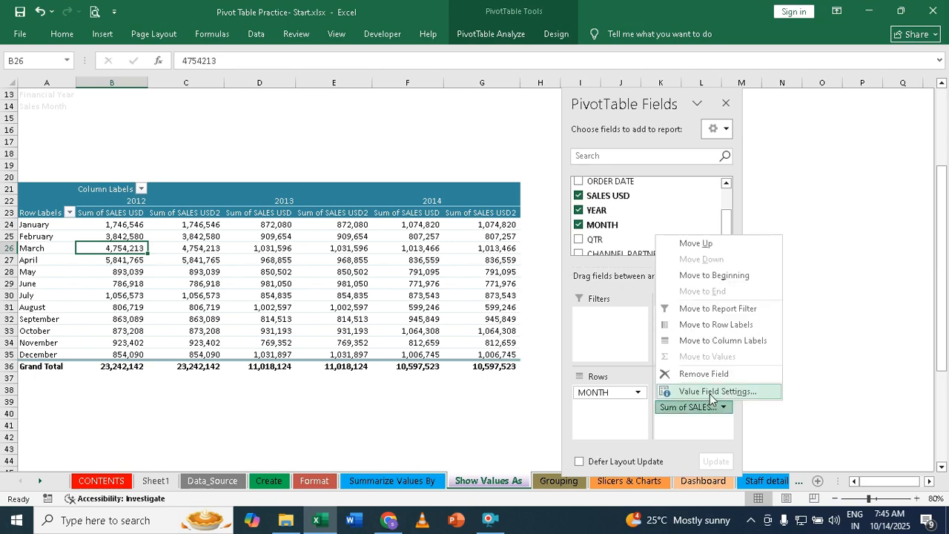
{"action": "left_click", "coordinate": [711, 393]}
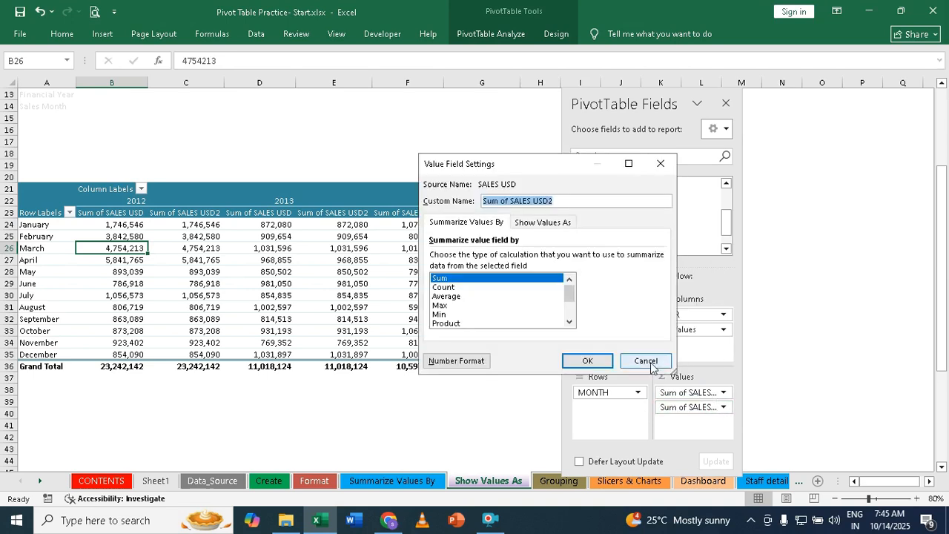
{"action": "left_click", "coordinate": [555, 224]}
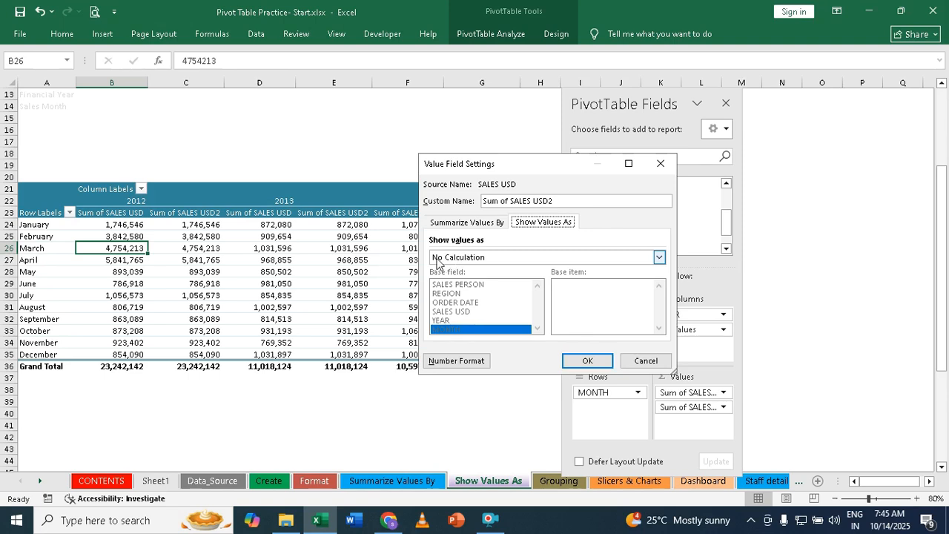
{"action": "left_click", "coordinate": [659, 259]}
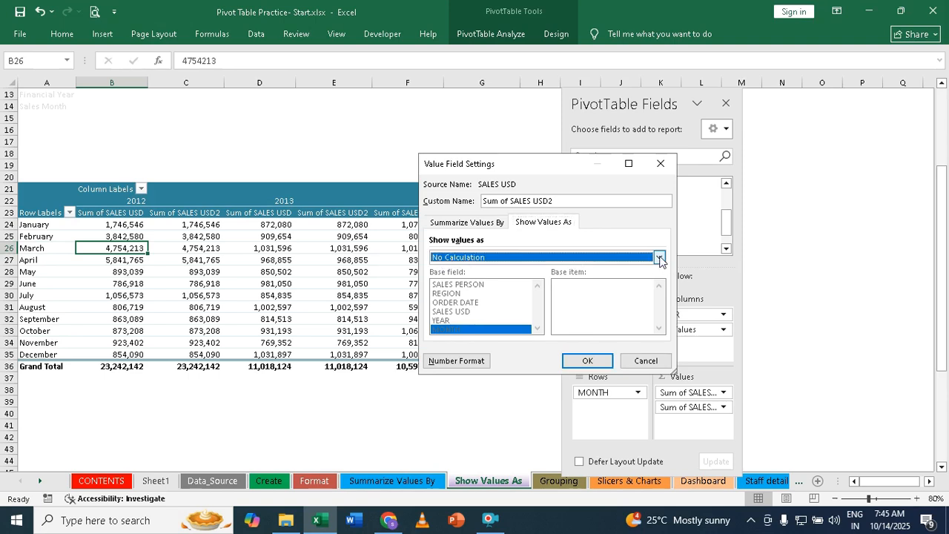
{"action": "left_click", "coordinate": [659, 257]}
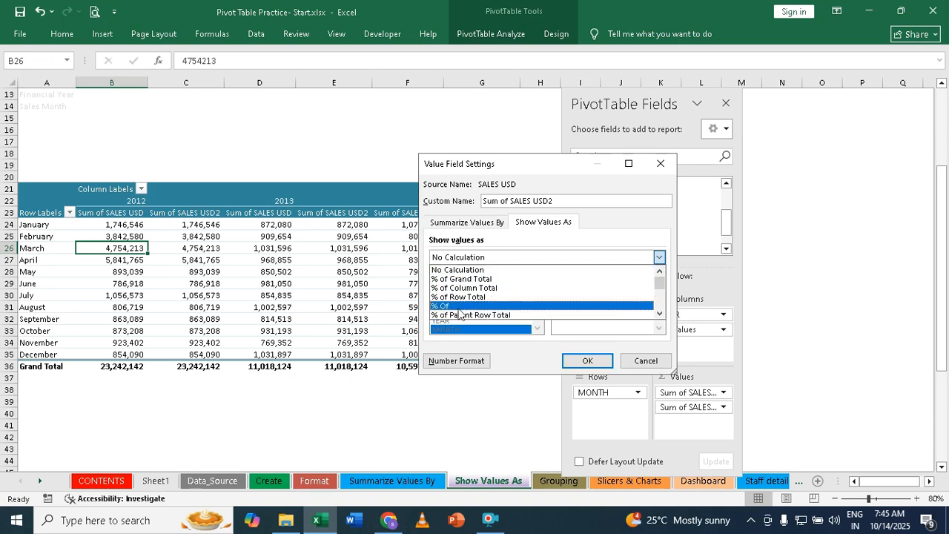
{"action": "left_click", "coordinate": [659, 314]}
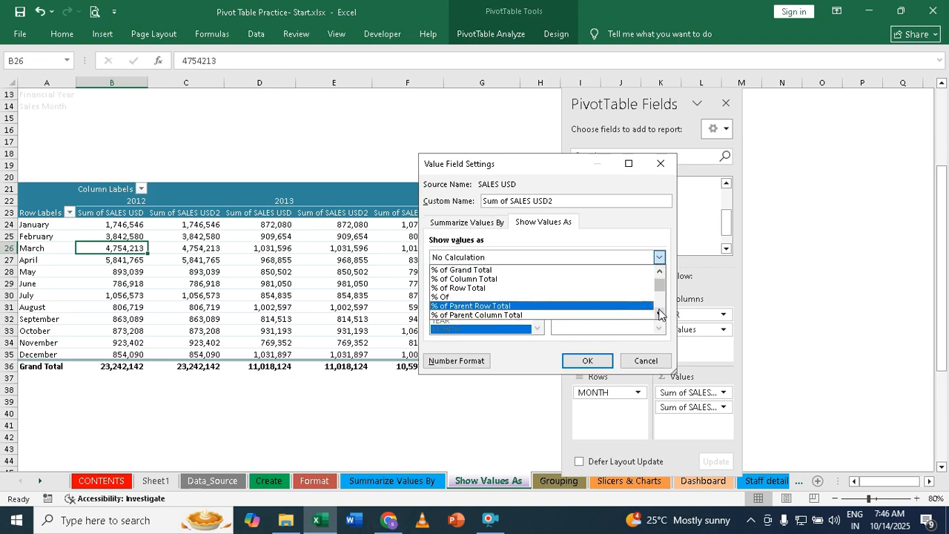
{"action": "left_click", "coordinate": [660, 315]}
{"action": "left_click", "coordinate": [659, 314]}
{"action": "left_click", "coordinate": [659, 314]}
{"action": "left_click", "coordinate": [660, 314]}
{"action": "left_click", "coordinate": [660, 315]}
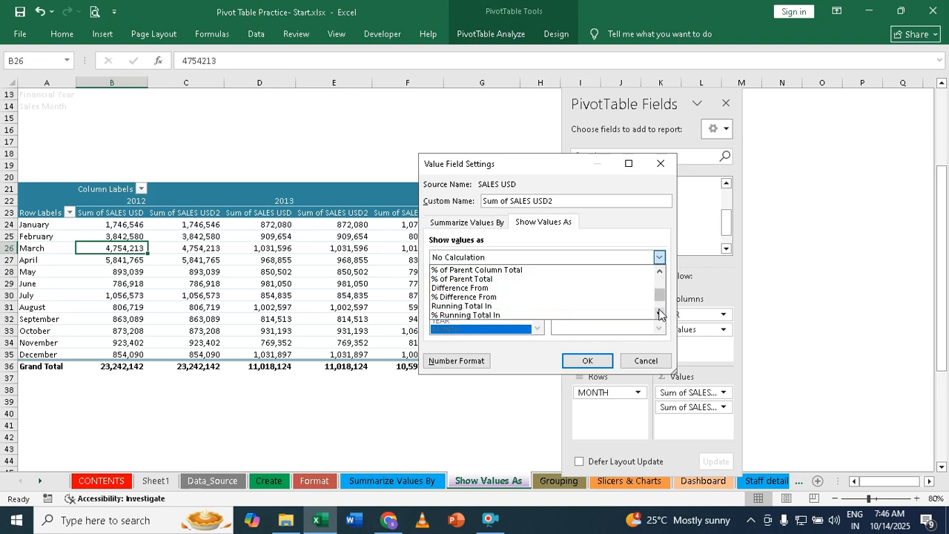
{"action": "left_click", "coordinate": [471, 306]}
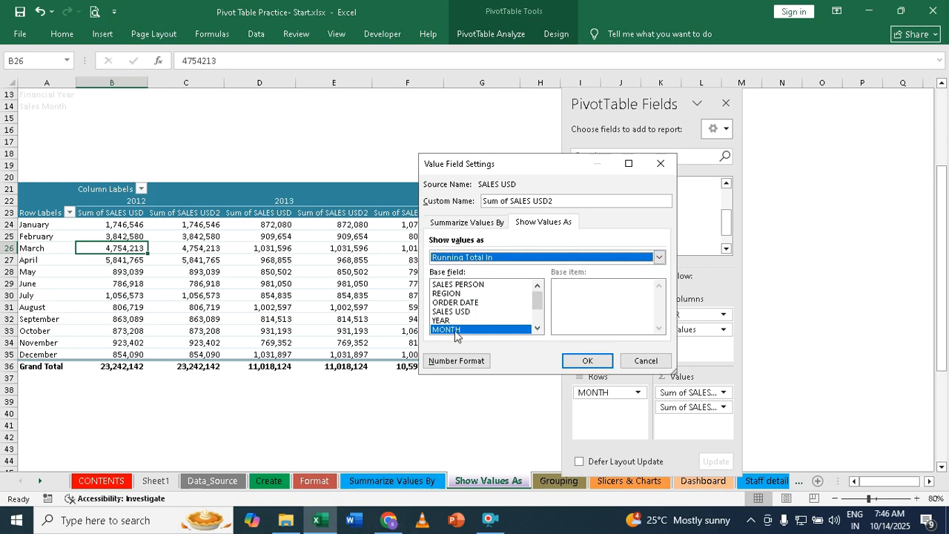
{"action": "left_click", "coordinate": [587, 361]}
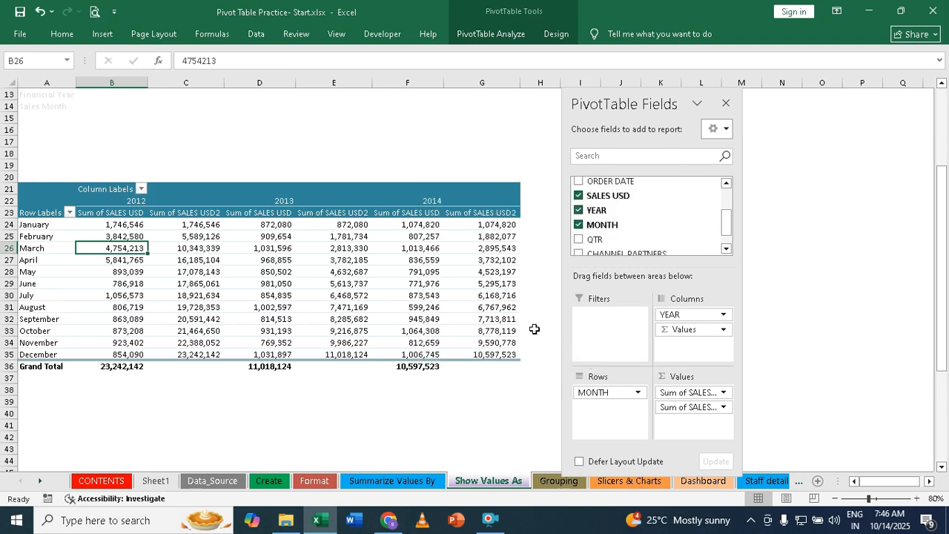
Filter the PivotTable's column labels to show only the year 2012.
{"action": "left_click", "coordinate": [141, 190]}
{"action": "left_click", "coordinate": [42, 326]}
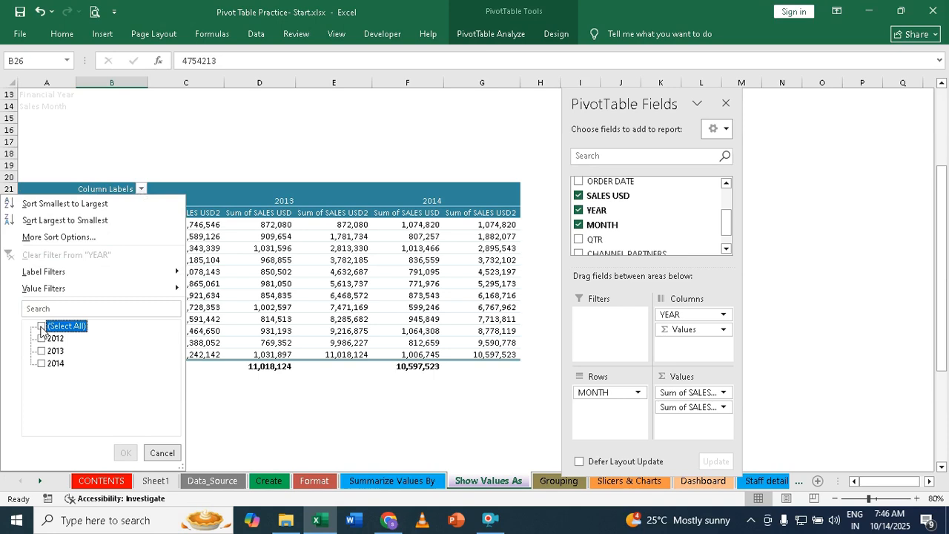
{"action": "left_click", "coordinate": [41, 341]}
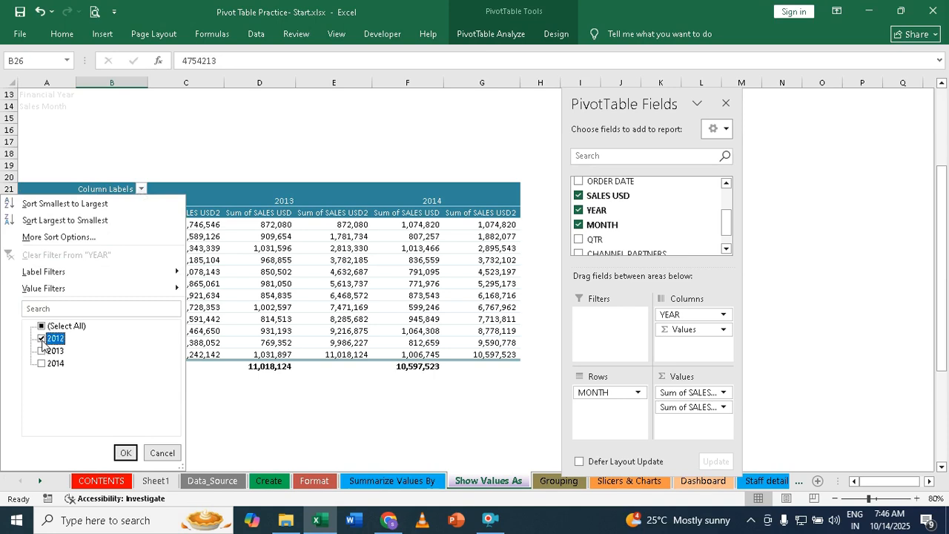
{"action": "left_click", "coordinate": [126, 453]}
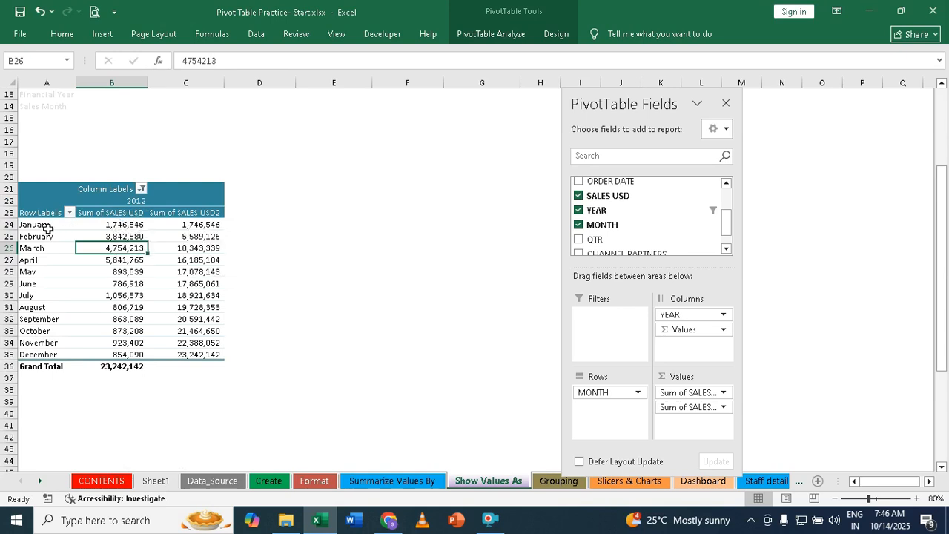
Compare the January to March 2012 sales with the running totals by selecting the cells and their cumulative ranges.
{"action": "left_click", "coordinate": [114, 226]}
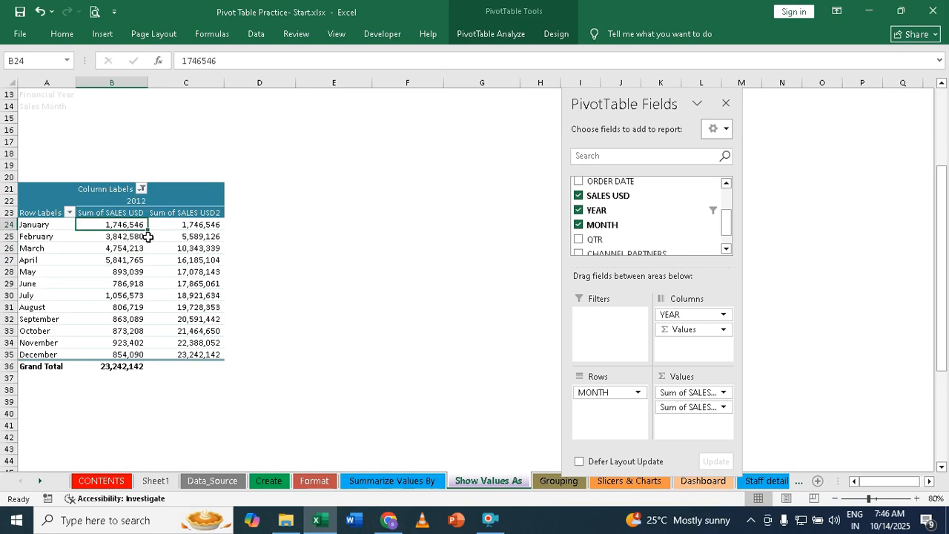
{"action": "left_click", "coordinate": [190, 228]}
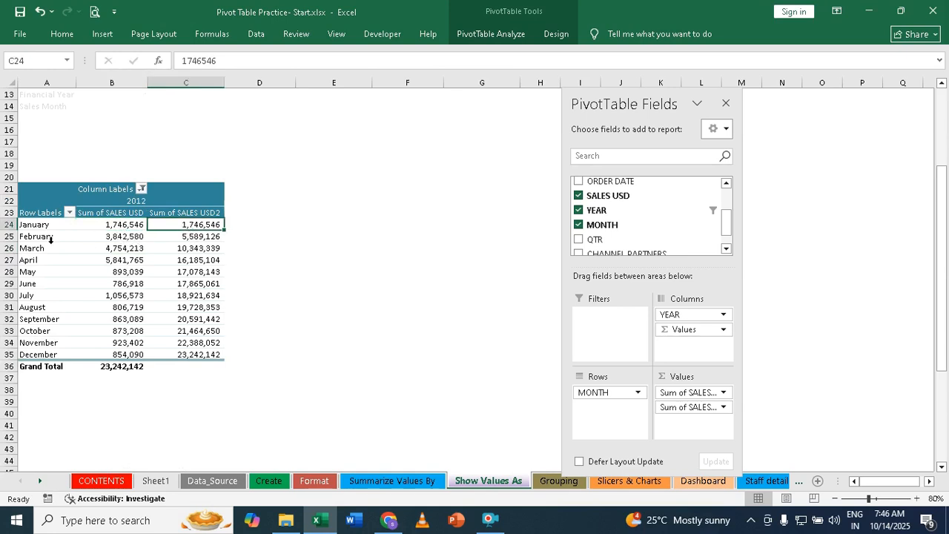
{"action": "left_click", "coordinate": [117, 235]}
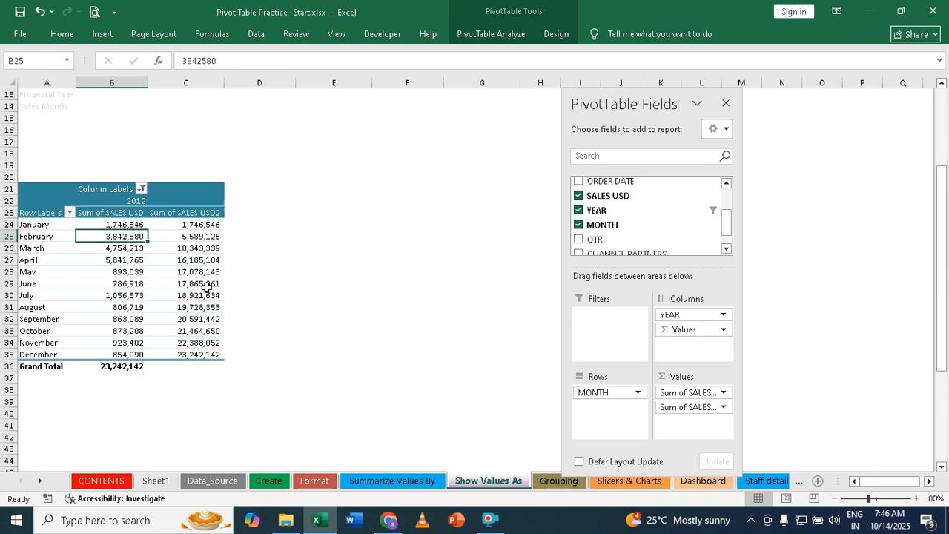
{"action": "left_click", "coordinate": [916, 499]}
{"action": "left_click", "coordinate": [916, 498]}
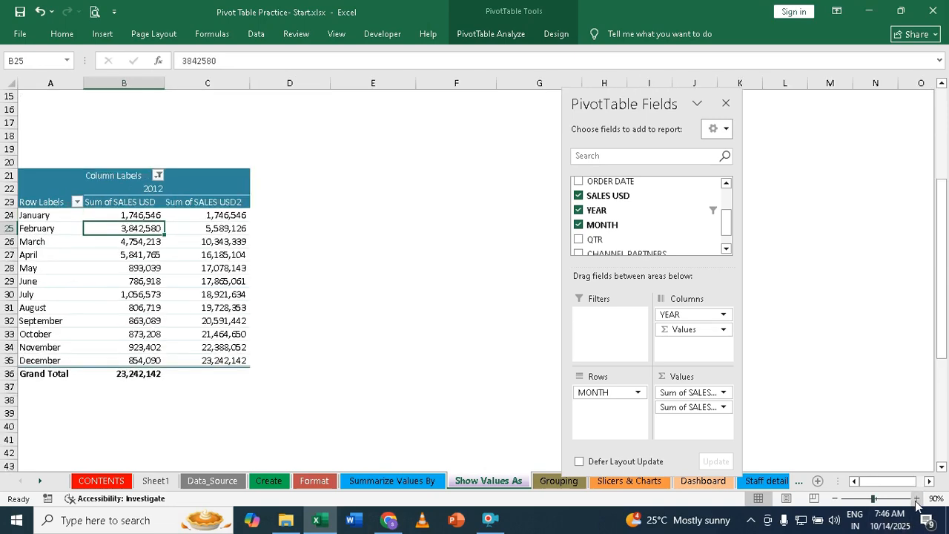
{"action": "left_click", "coordinate": [916, 499]}
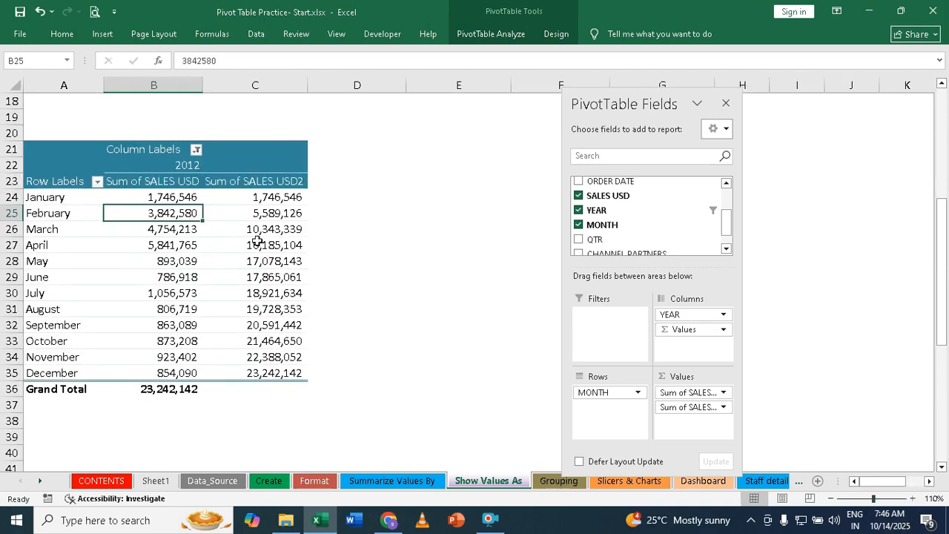
{"action": "left_click", "coordinate": [170, 198]}
{"action": "left_click_drag", "start_coordinate": [169, 207], "coordinate": [169, 211]}
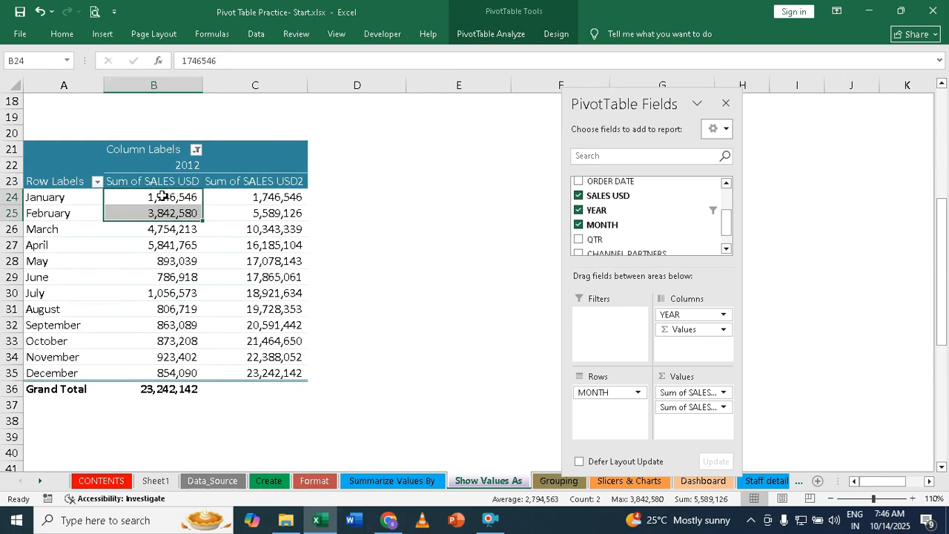
{"action": "left_click_drag", "start_coordinate": [161, 195], "coordinate": [159, 228]}
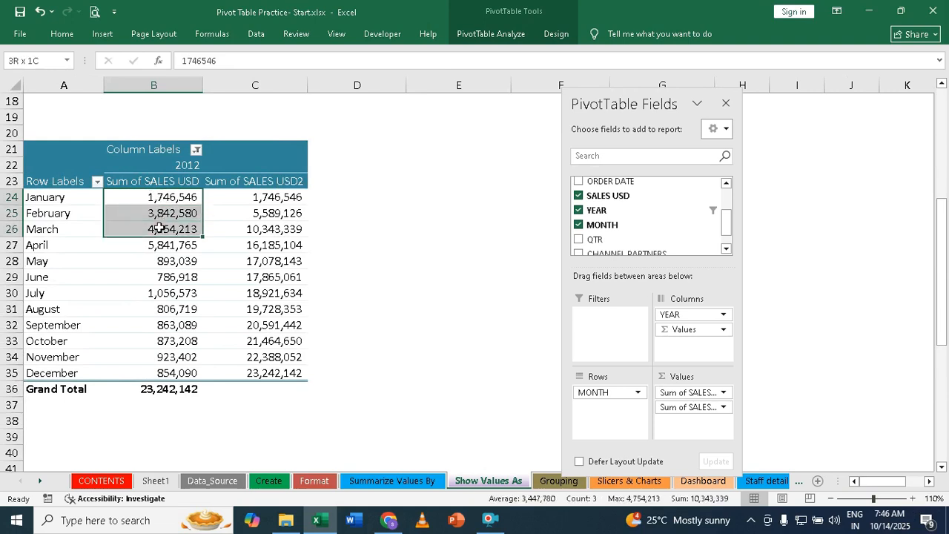
{"action": "left_click", "coordinate": [280, 236]}
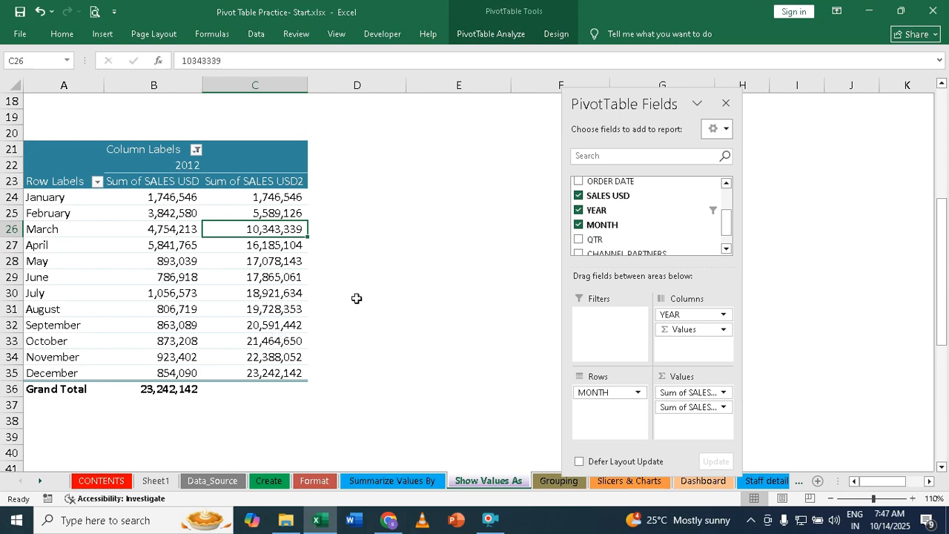
Move YEAR from the PivotTable's columns to its rows, placing it above MONTH.
{"action": "left_click", "coordinate": [832, 499]}
{"action": "left_click", "coordinate": [831, 499]}
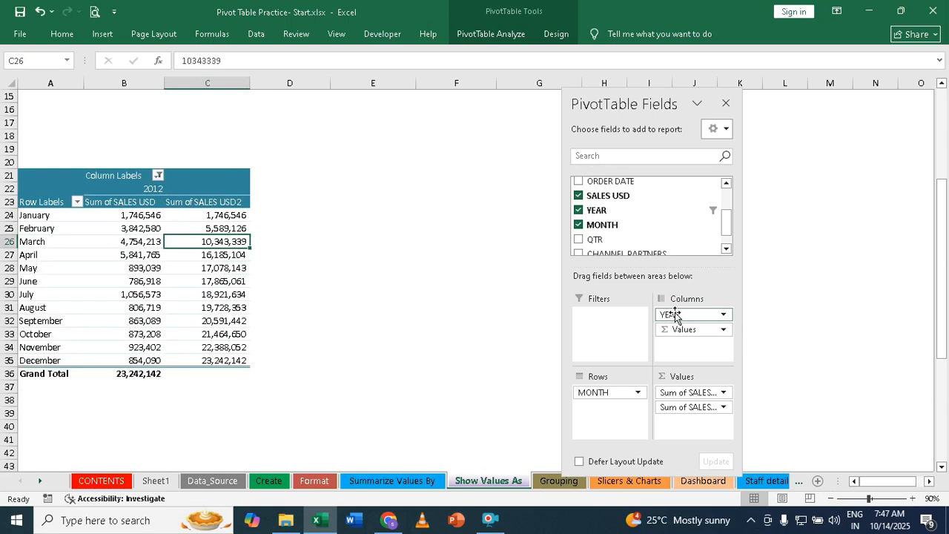
{"action": "left_click_drag", "start_coordinate": [675, 317], "coordinate": [599, 412]}
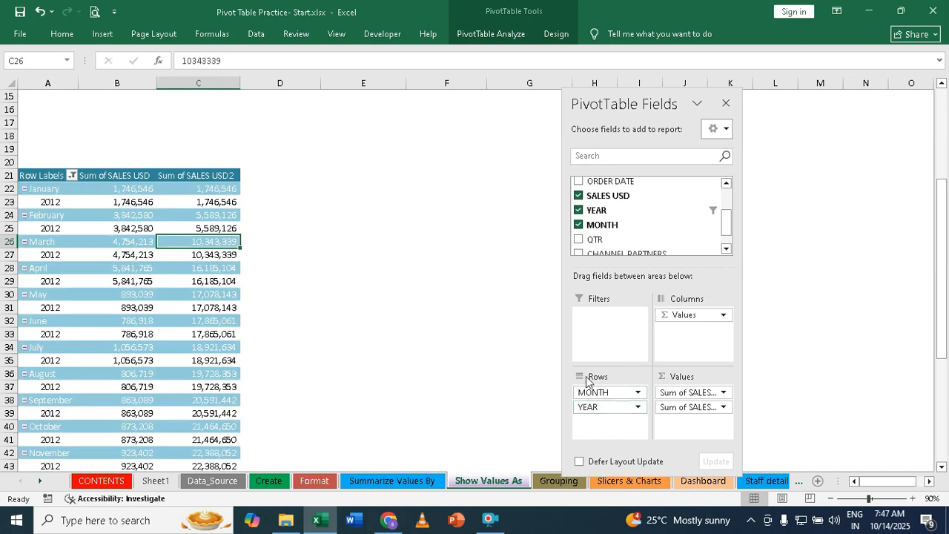
{"action": "left_click_drag", "start_coordinate": [592, 409], "coordinate": [595, 387]}
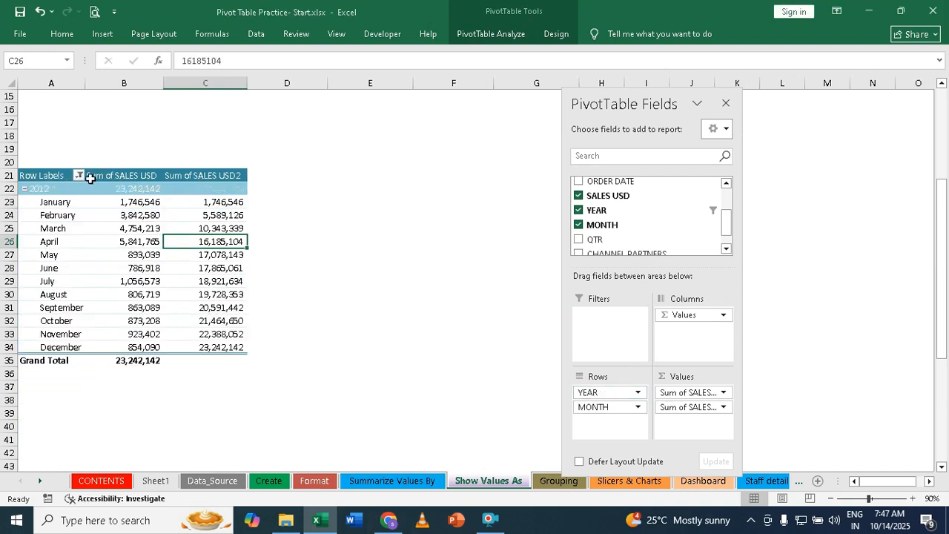
Include all years in the PivotTable's YEAR row filter and review the monthly running totals for each year.
{"action": "left_click", "coordinate": [76, 175]}
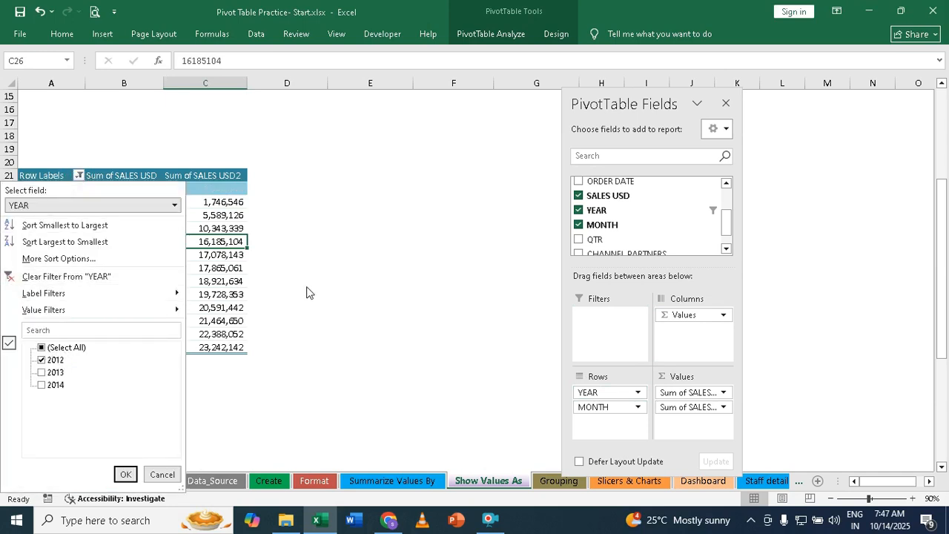
{"action": "left_click", "coordinate": [41, 348]}
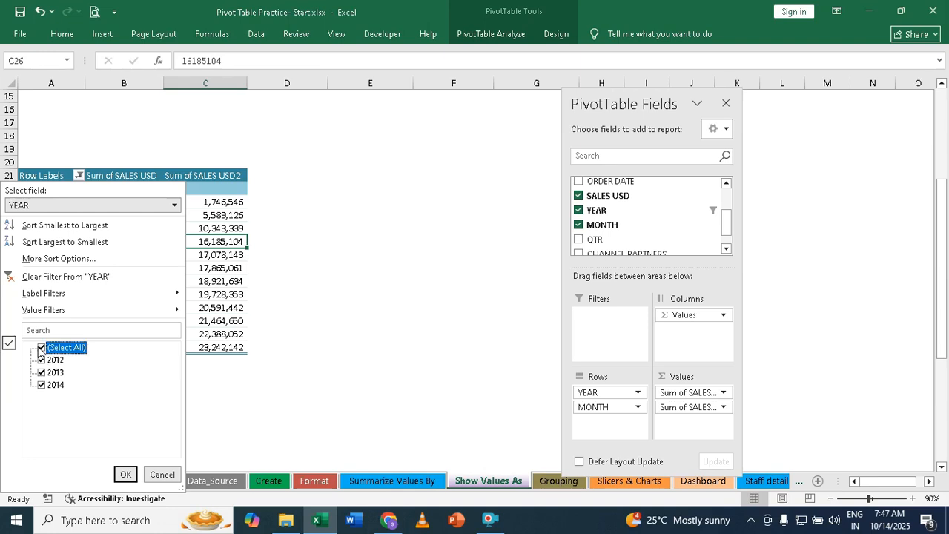
{"action": "left_click", "coordinate": [124, 475]}
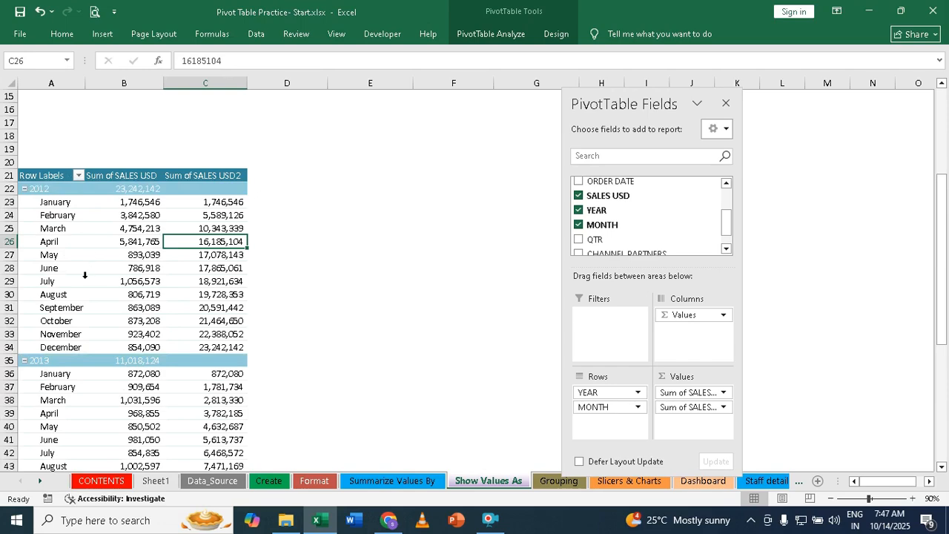
{"action": "scroll", "coordinate": [177, 245], "scroll_direction": "down", "scroll_amount": 1}
{"action": "scroll", "coordinate": [177, 245], "scroll_direction": "down", "scroll_amount": 3}
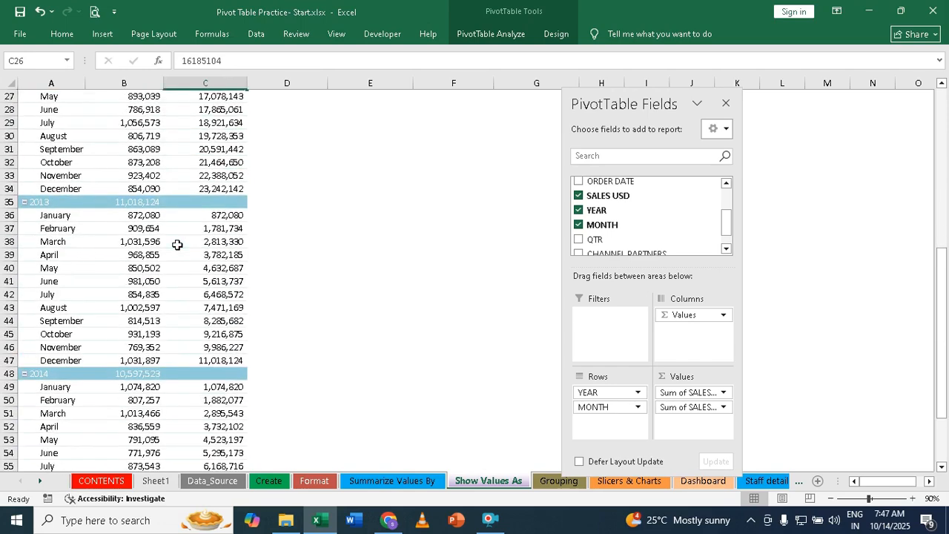
{"action": "scroll", "coordinate": [177, 244], "scroll_direction": "down", "scroll_amount": 5}
{"action": "scroll", "coordinate": [177, 245], "scroll_direction": "up", "scroll_amount": 4}
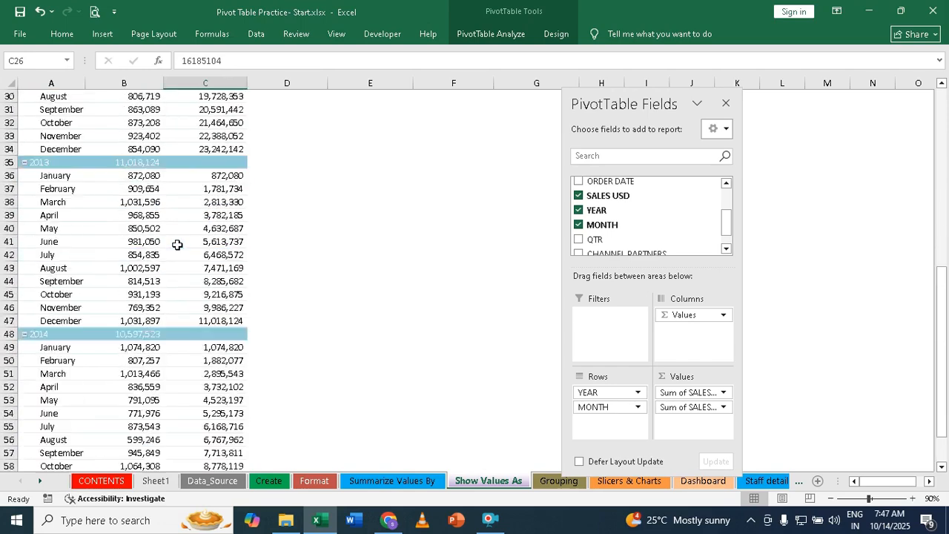
{"action": "scroll", "coordinate": [177, 244], "scroll_direction": "up", "scroll_amount": 4}
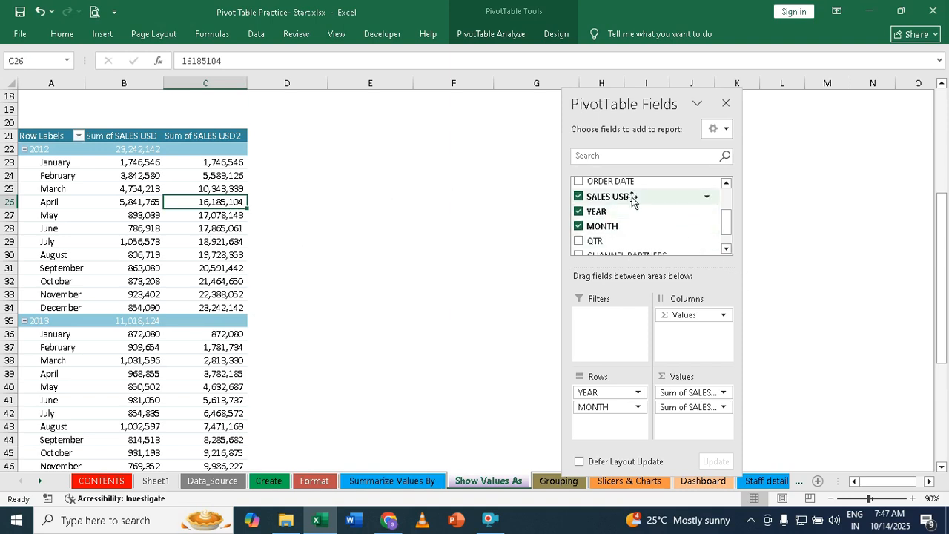
Add SALES USD to the values a third time and show it as Difference From with base field MONTH and base item (previous).
{"action": "left_click_drag", "start_coordinate": [625, 205], "coordinate": [698, 434]}
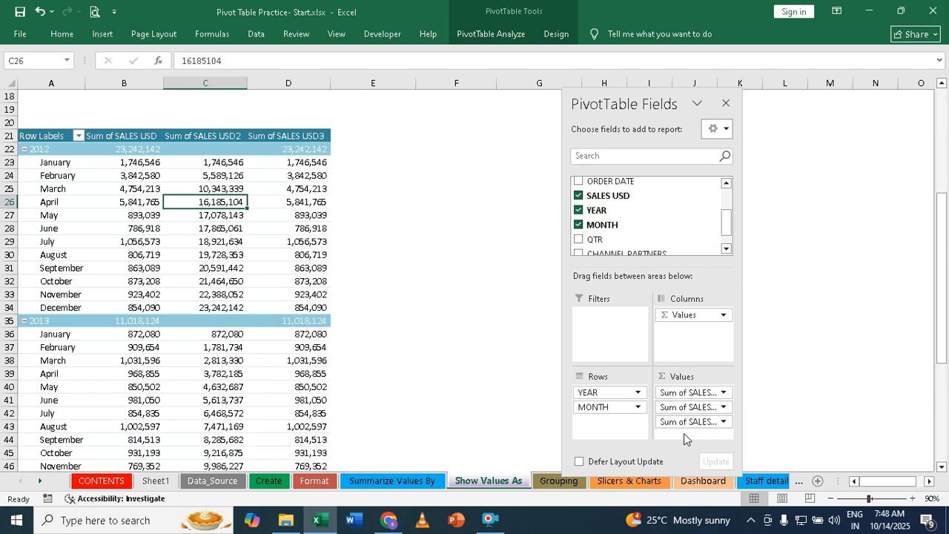
{"action": "left_click", "coordinate": [723, 421]}
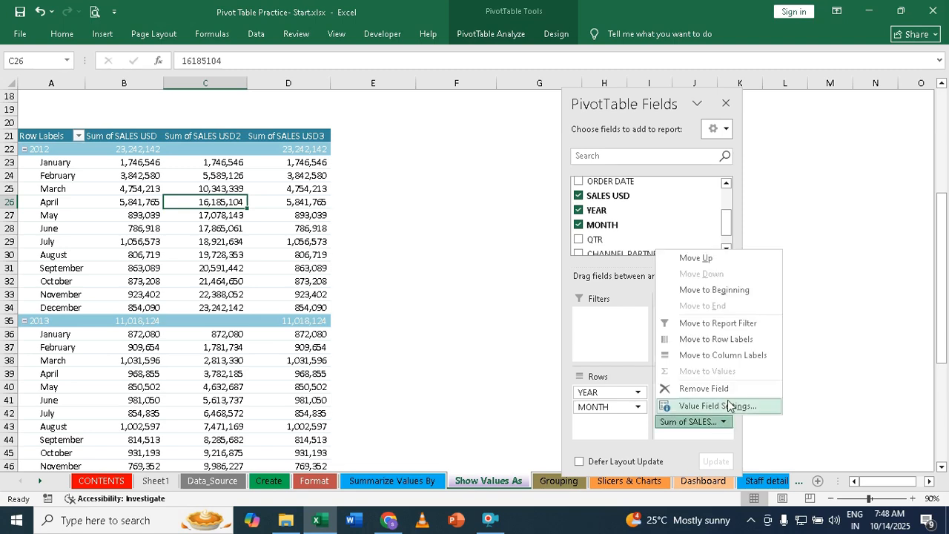
{"action": "left_click", "coordinate": [718, 406]}
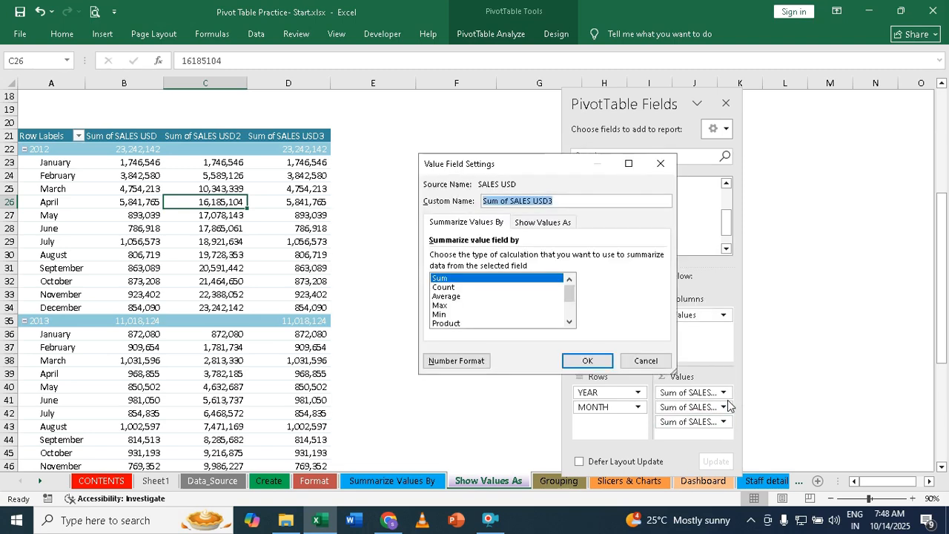
{"action": "left_click", "coordinate": [537, 223]}
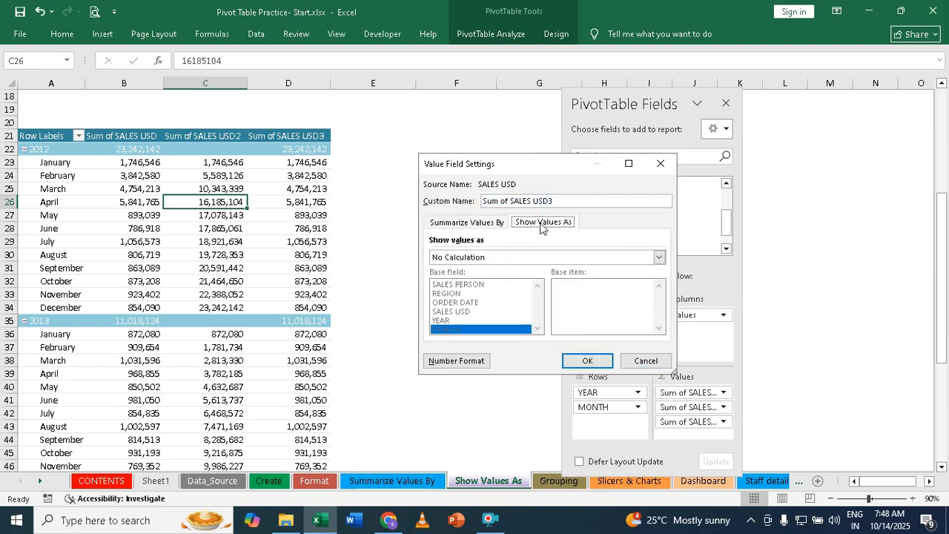
{"action": "left_click", "coordinate": [458, 258]}
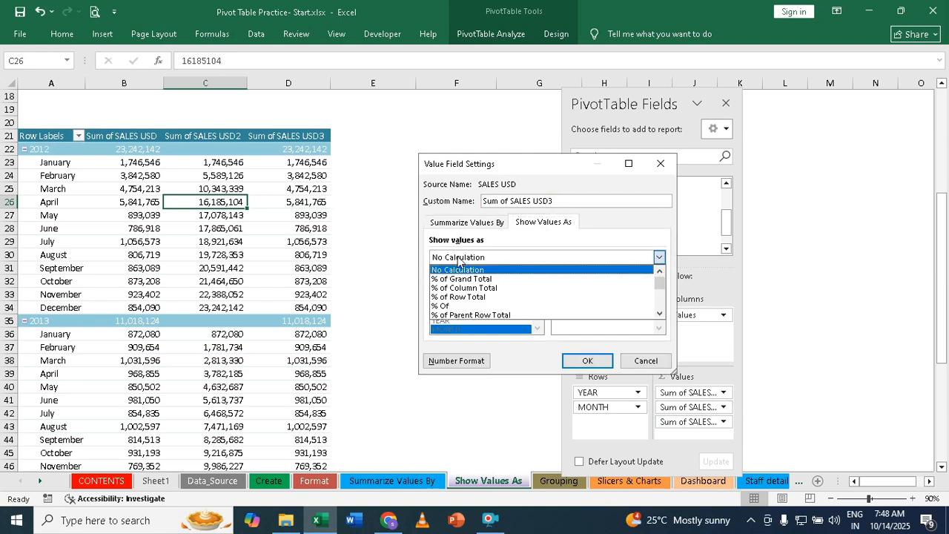
{"action": "left_click", "coordinate": [660, 314]}
{"action": "left_click", "coordinate": [659, 315]}
{"action": "left_click", "coordinate": [659, 314]}
{"action": "left_click", "coordinate": [659, 314]}
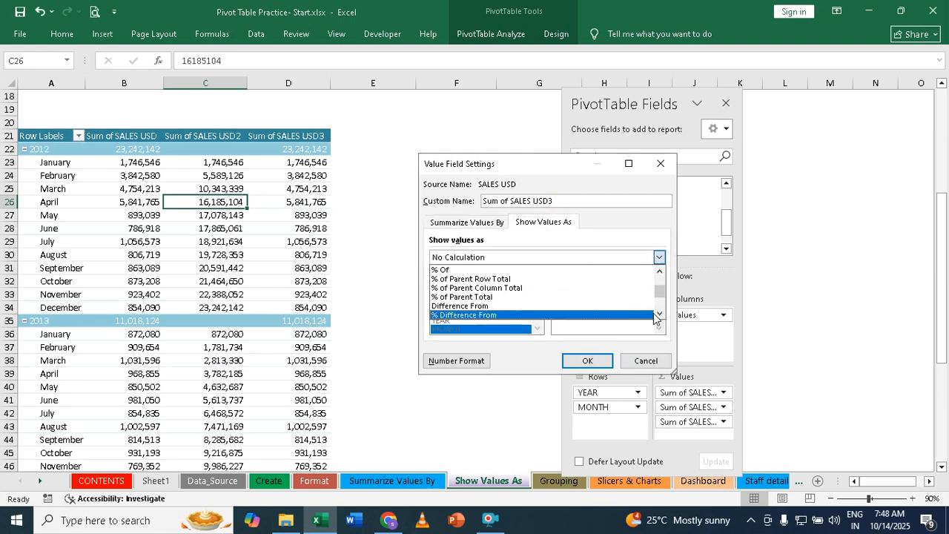
{"action": "left_click", "coordinate": [478, 305]}
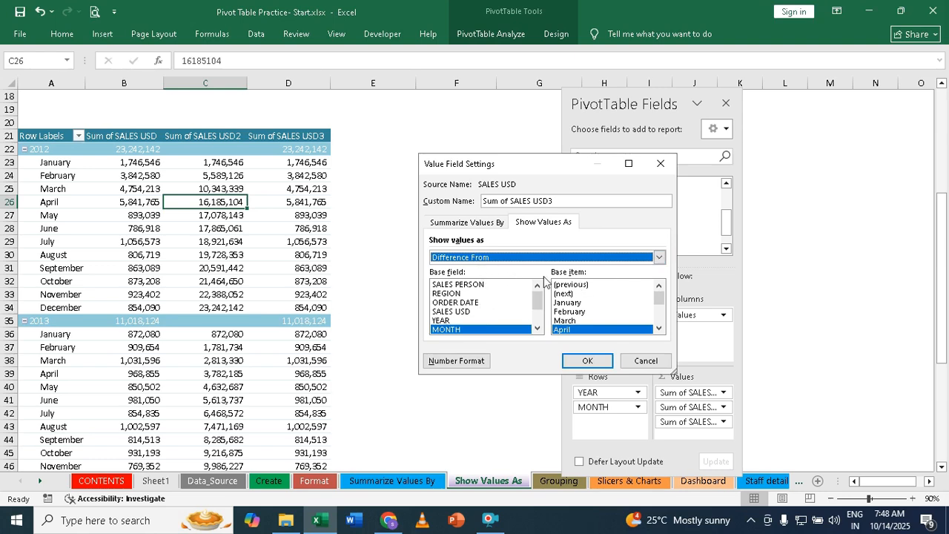
{"action": "left_click", "coordinate": [575, 286]}
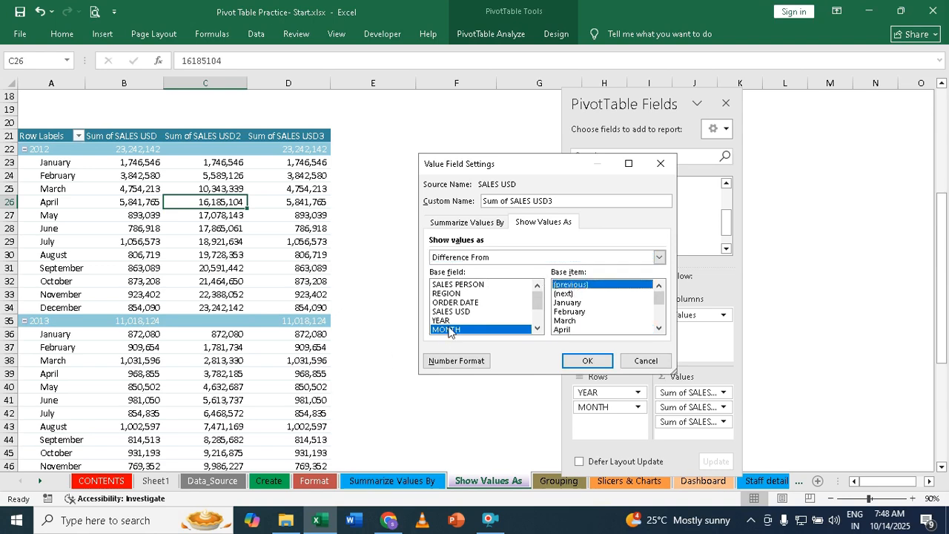
{"action": "left_click", "coordinate": [587, 361]}
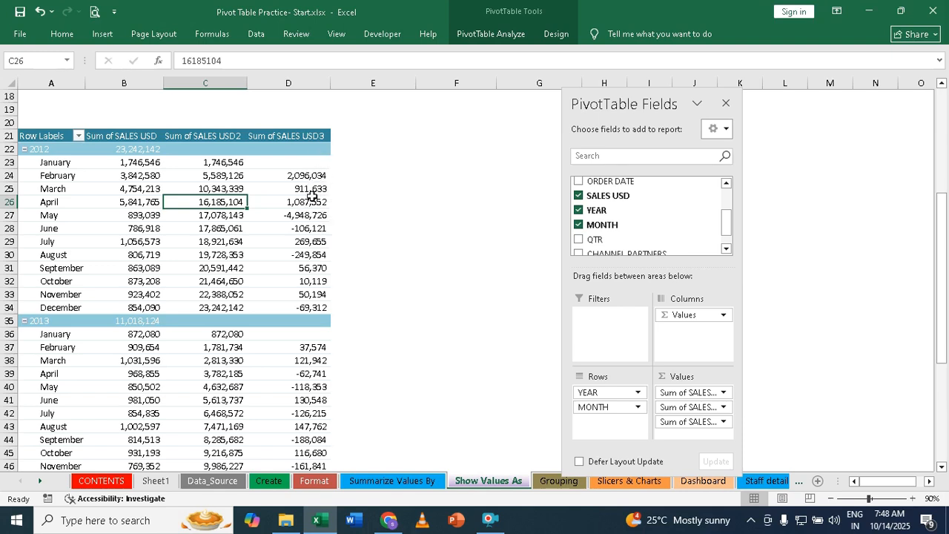
Format the third SALES USD value field as Number with 2 decimal places, a thousands separator and red negatives in parentheses.
{"action": "left_click", "coordinate": [724, 422]}
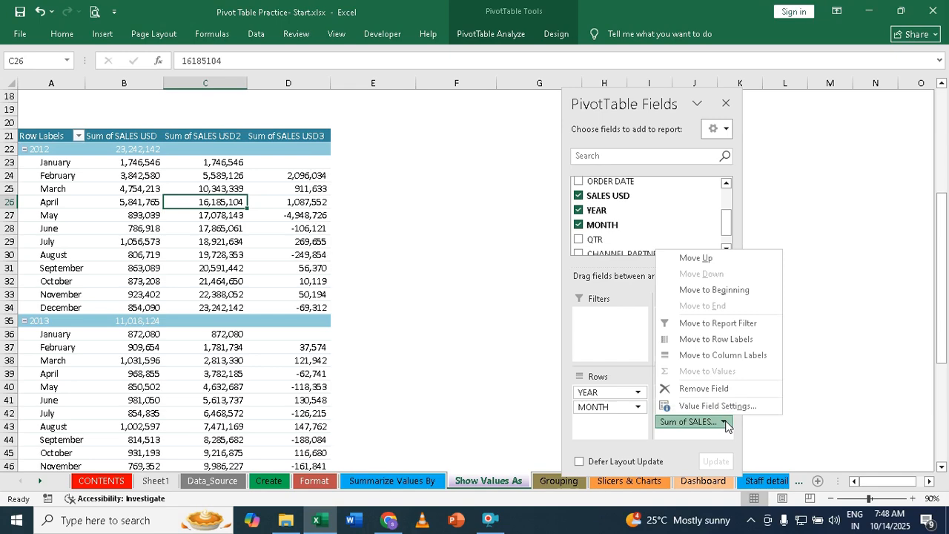
{"action": "left_click", "coordinate": [711, 405]}
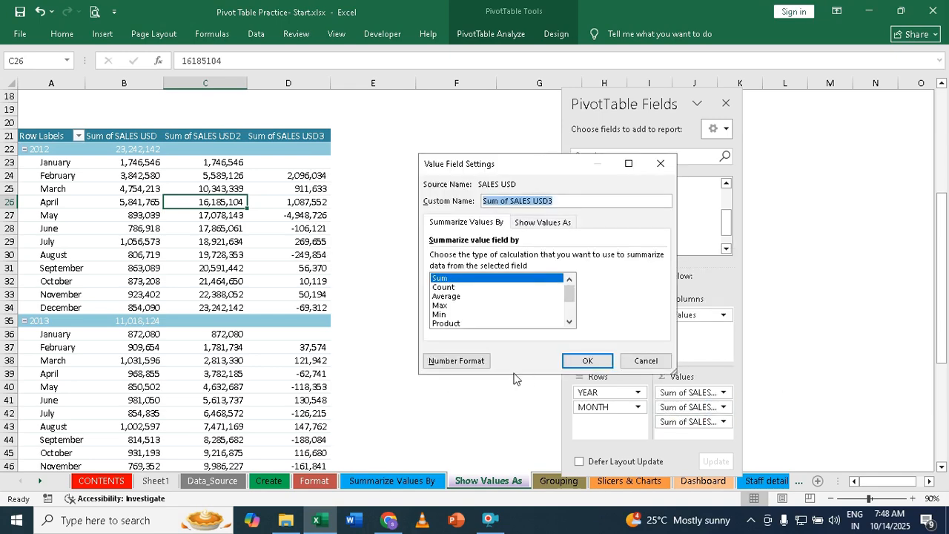
{"action": "left_click", "coordinate": [446, 365]}
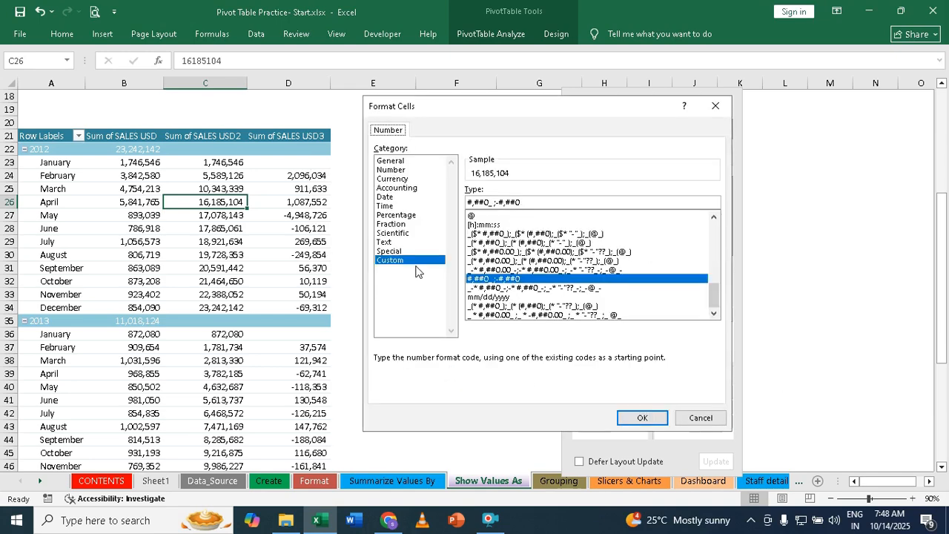
{"action": "left_click", "coordinate": [390, 170]}
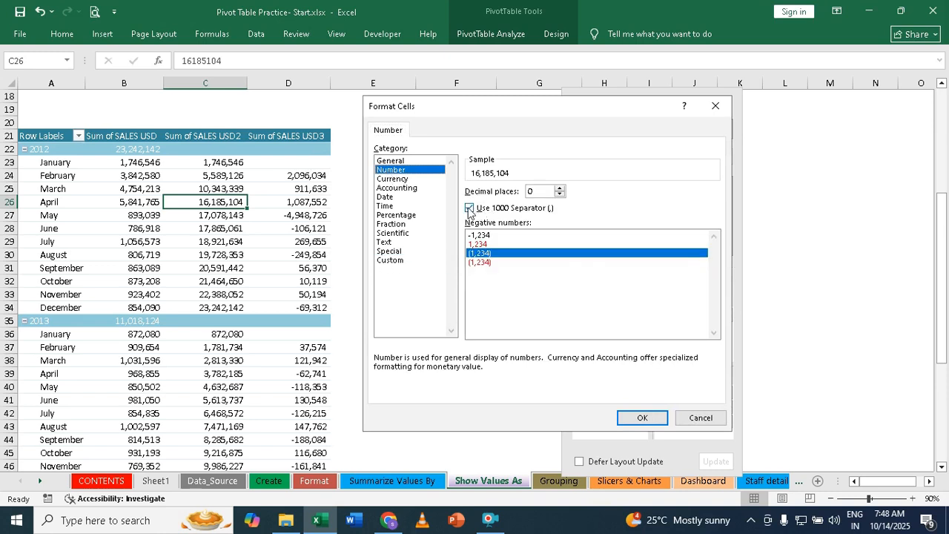
{"action": "left_click", "coordinate": [560, 189]}
{"action": "left_click", "coordinate": [563, 189]}
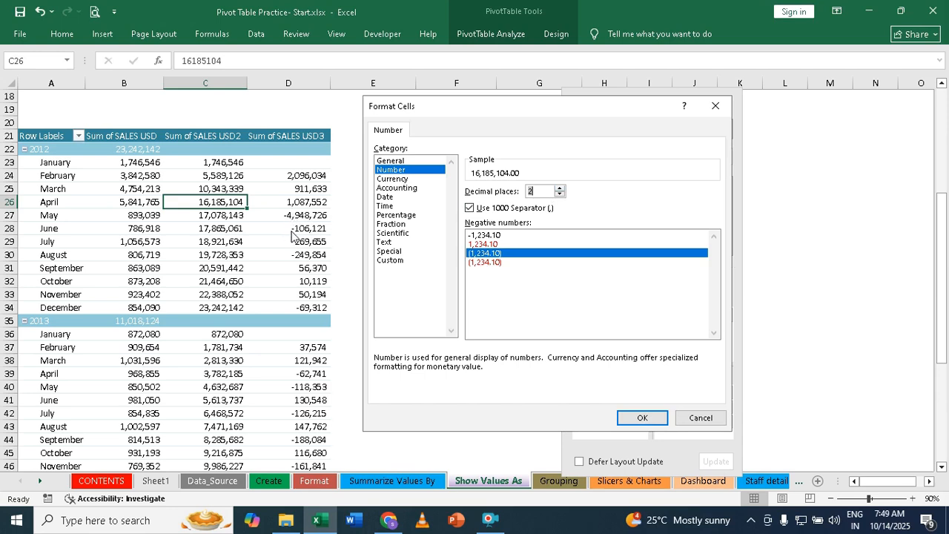
{"action": "left_click", "coordinate": [481, 262]}
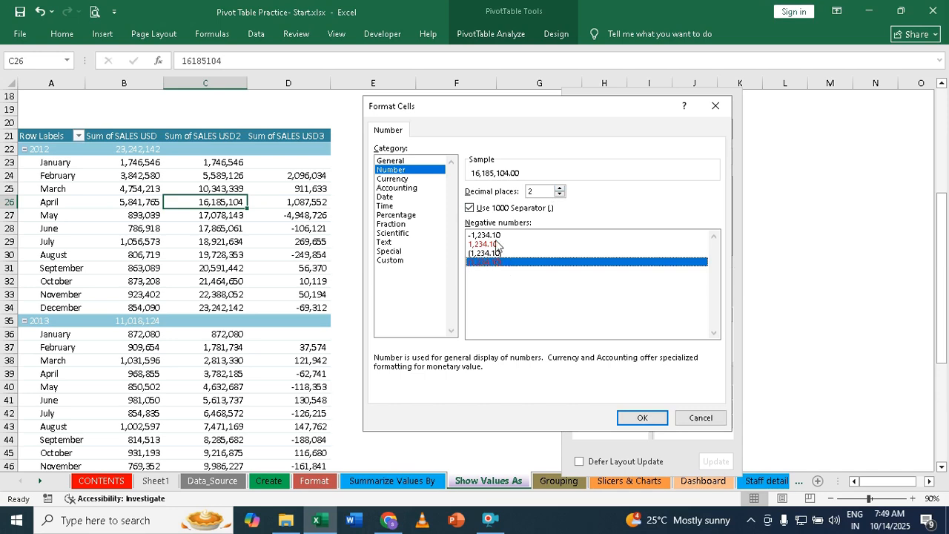
{"action": "left_click", "coordinate": [640, 419]}
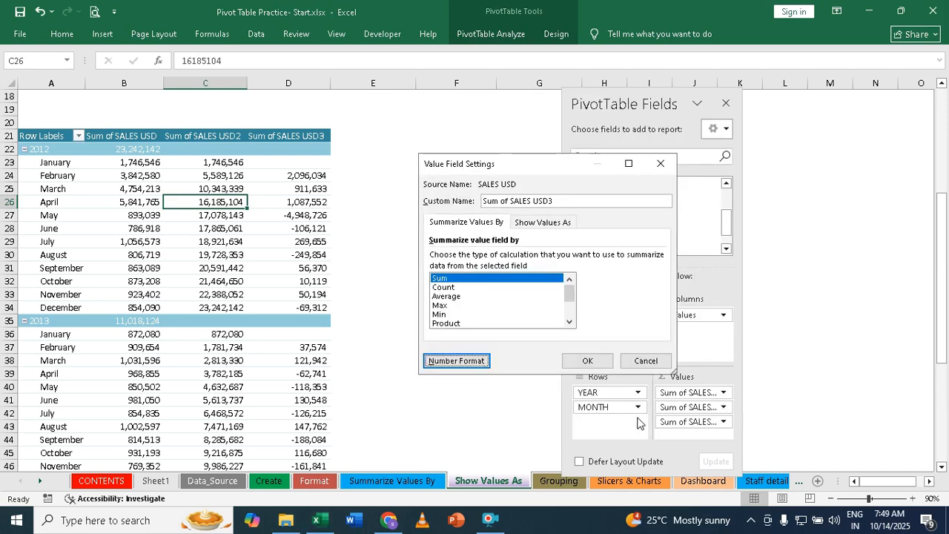
{"action": "left_click", "coordinate": [583, 364]}
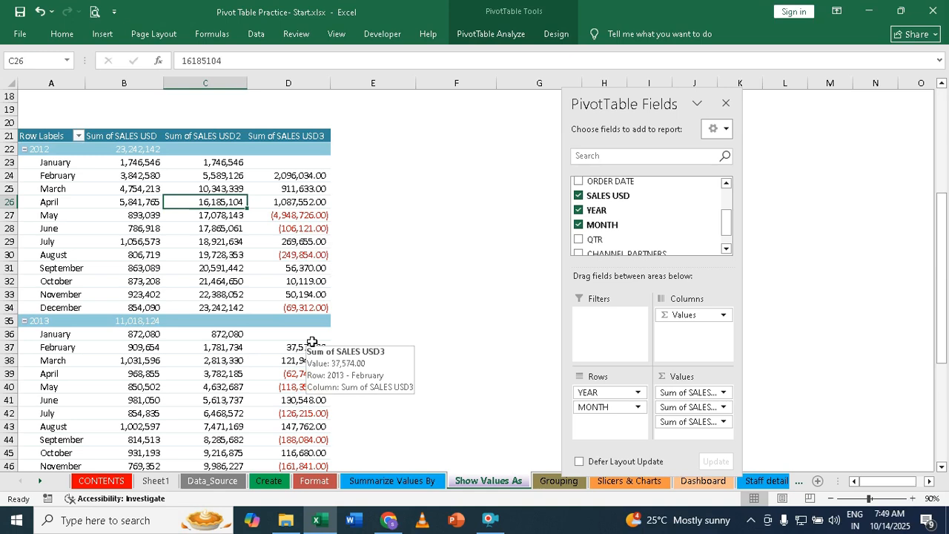
Append a copy of row 576 as new row 579 at the end of the sales table on the Data_Source sheet.
{"action": "left_click", "coordinate": [212, 481]}
{"action": "scroll", "coordinate": [256, 361], "scroll_direction": "down", "scroll_amount": 7}
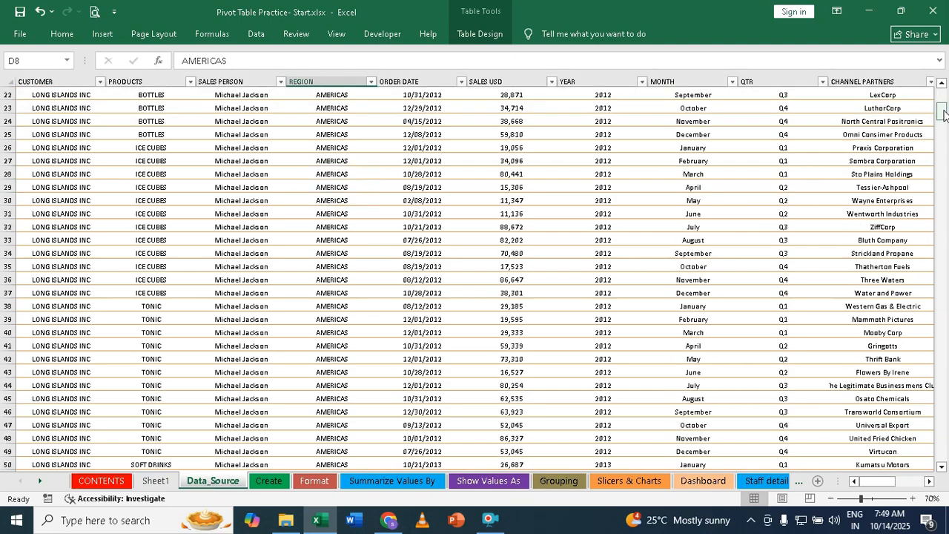
{"action": "left_click_drag", "start_coordinate": [941, 112], "coordinate": [942, 454]}
{"action": "scroll", "coordinate": [512, 332], "scroll_direction": "down", "scroll_amount": 3}
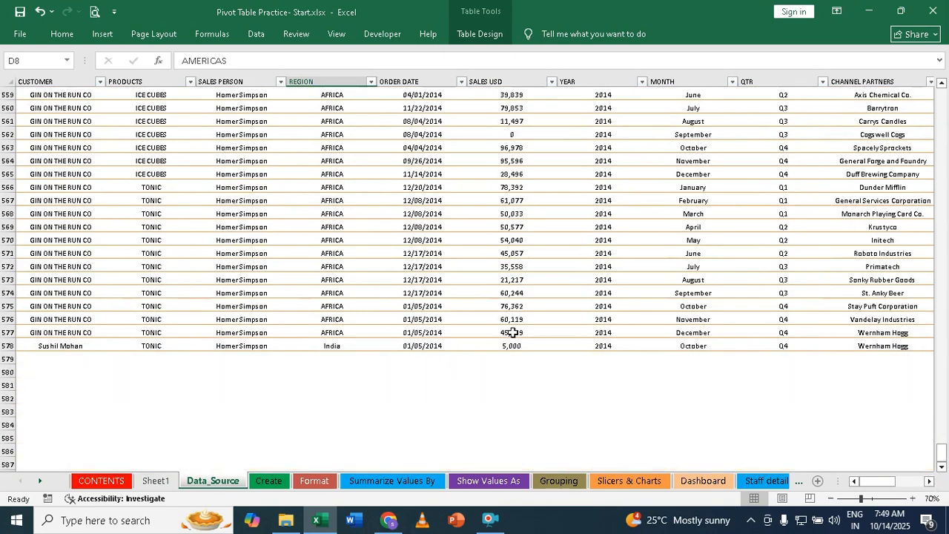
{"action": "left_click", "coordinate": [22, 318]}
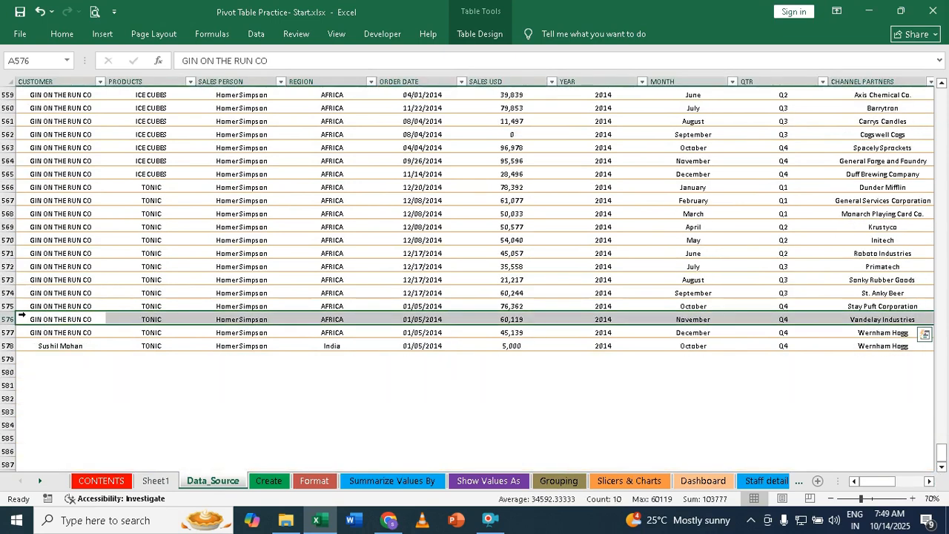
{"action": "key", "text": "ctrl+c"}
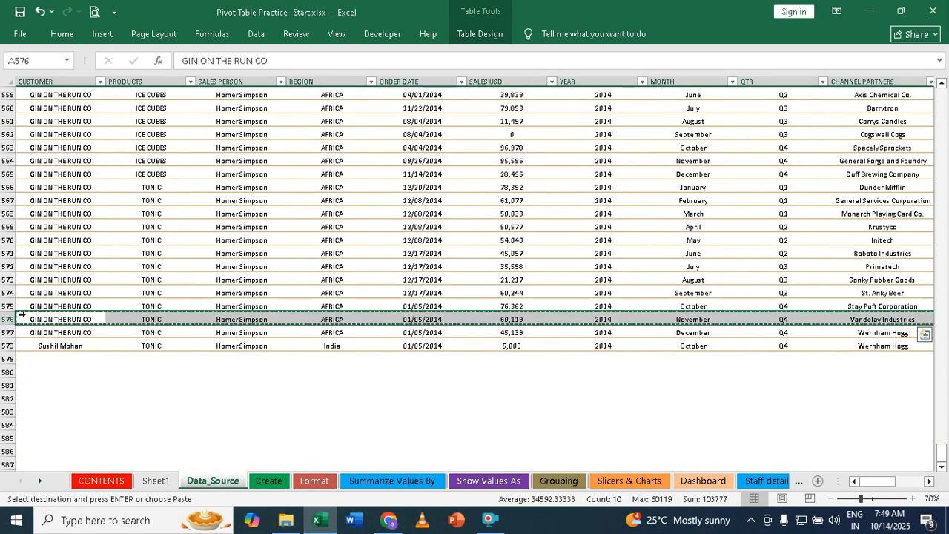
{"action": "left_click", "coordinate": [910, 346]}
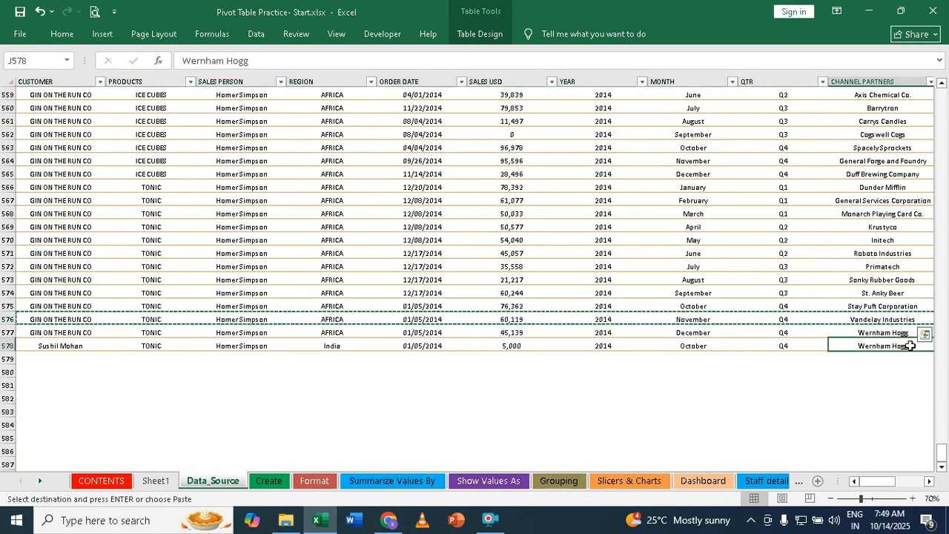
{"action": "key", "text": "Tab"}
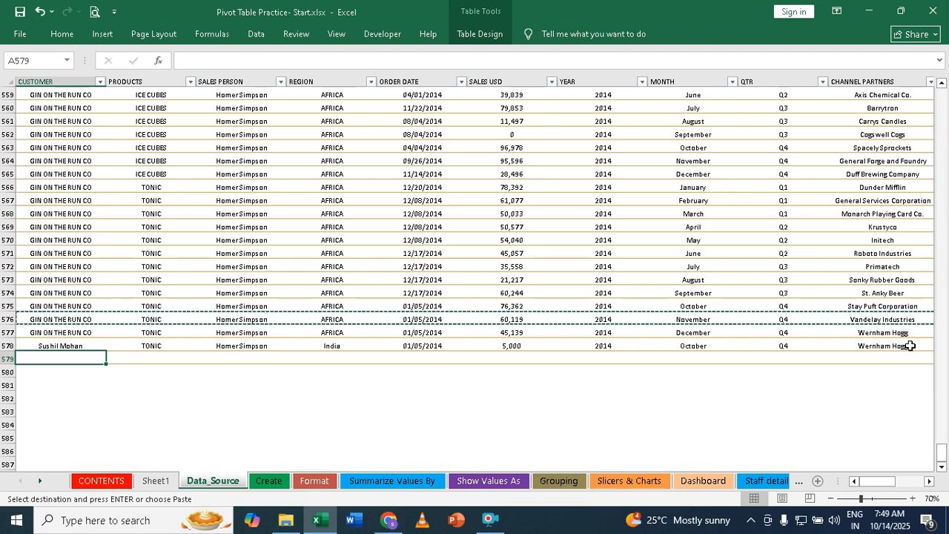
{"action": "key", "text": "ctrl+v"}
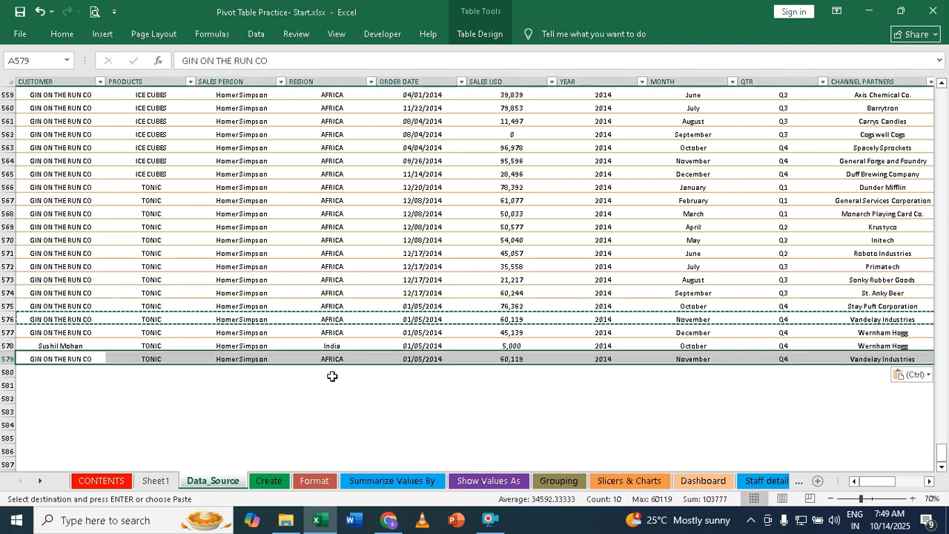
Refresh the PivotTable on the Show Values As sheet to include the added source row.
{"action": "left_click", "coordinate": [489, 481]}
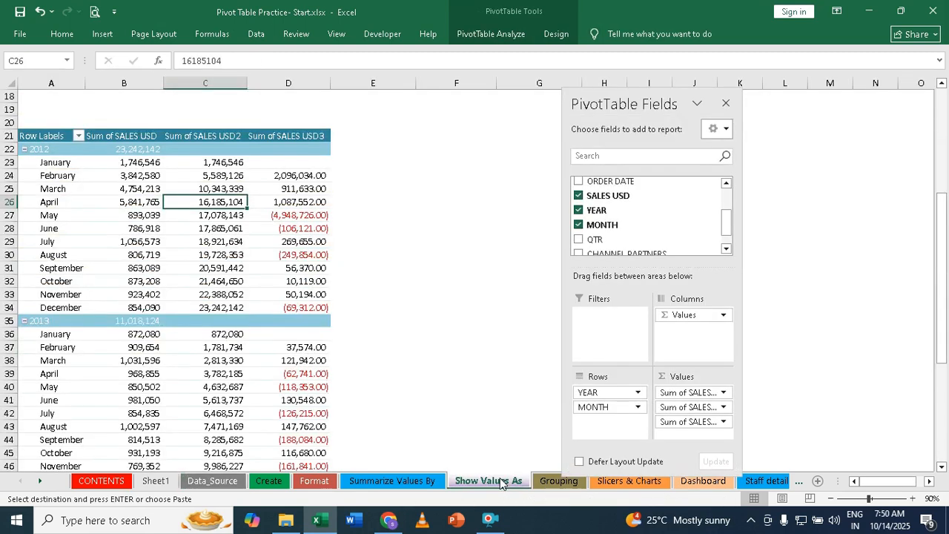
{"action": "right_click", "coordinate": [219, 202]}
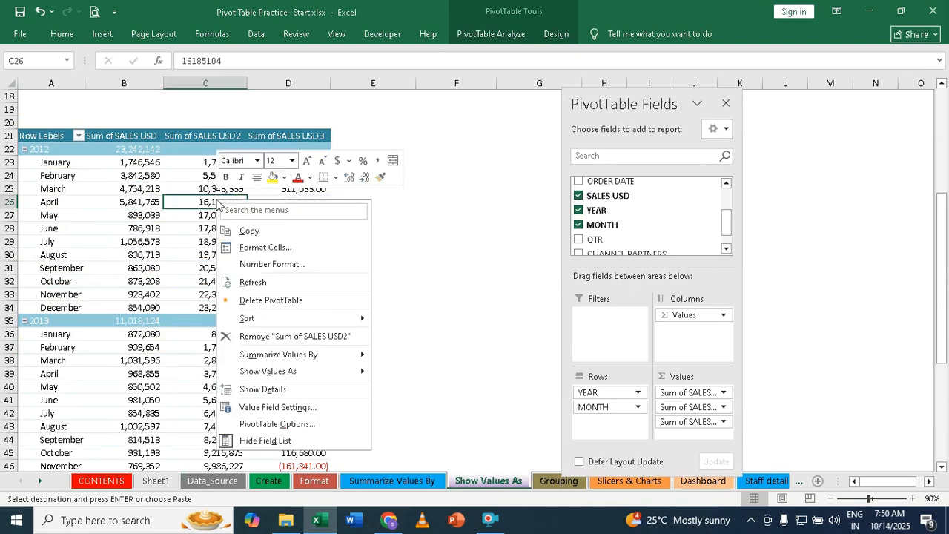
{"action": "left_click", "coordinate": [252, 282]}
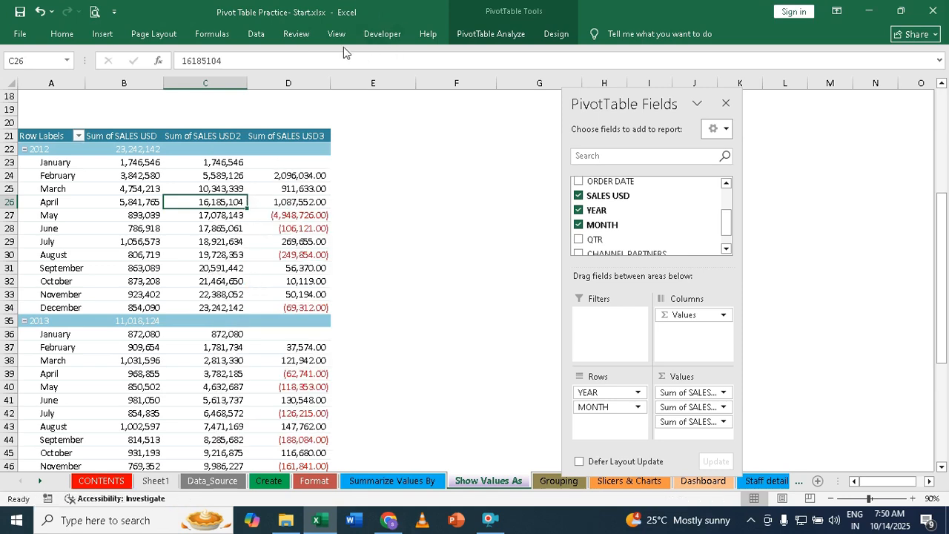
Check through Change Data Source how far the PivotTable's SalesData range extends down the Data_Source sheet, and keep that source.
{"action": "left_click", "coordinate": [521, 36]}
{"action": "left_click", "coordinate": [491, 83]}
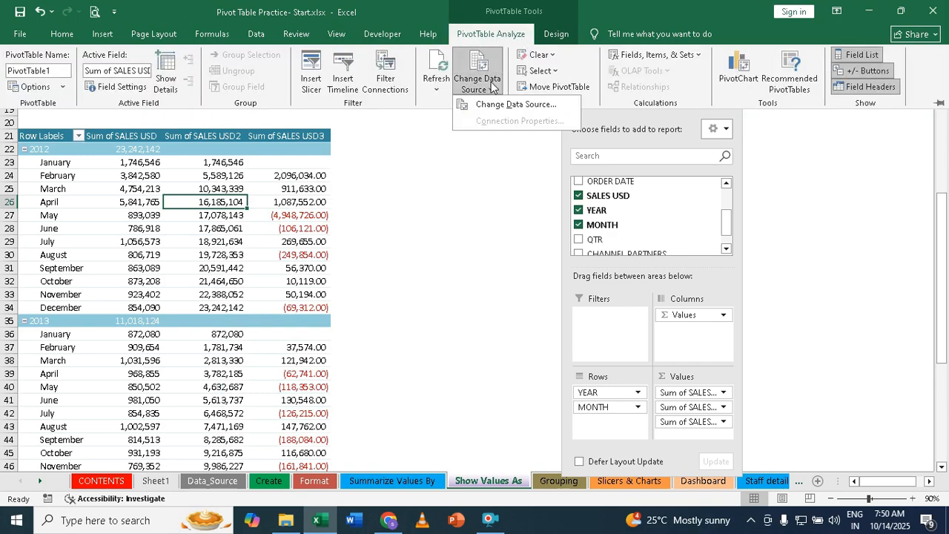
{"action": "left_click", "coordinate": [495, 105]}
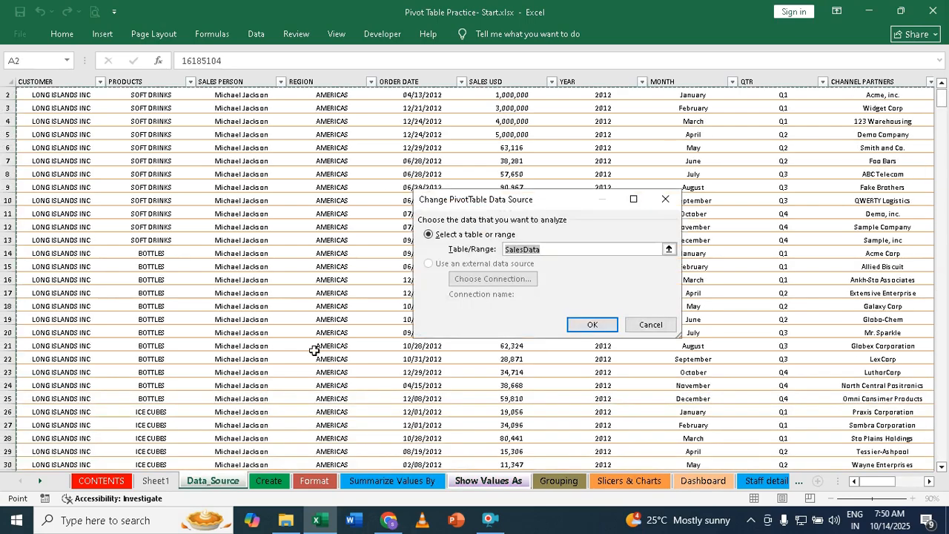
{"action": "scroll", "coordinate": [204, 312], "scroll_direction": "down", "scroll_amount": 2}
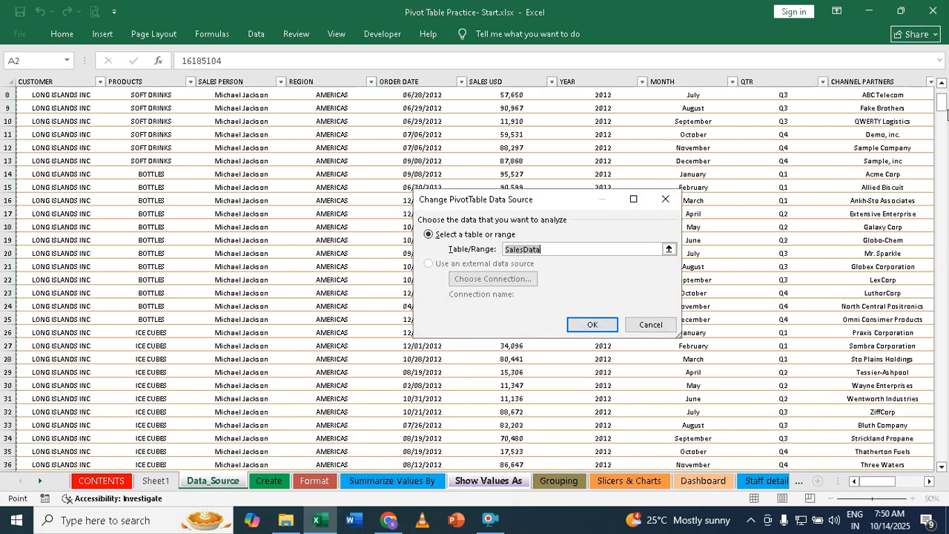
{"action": "left_click_drag", "start_coordinate": [947, 111], "coordinate": [946, 469]}
{"action": "scroll", "coordinate": [515, 349], "scroll_direction": "down", "scroll_amount": 3}
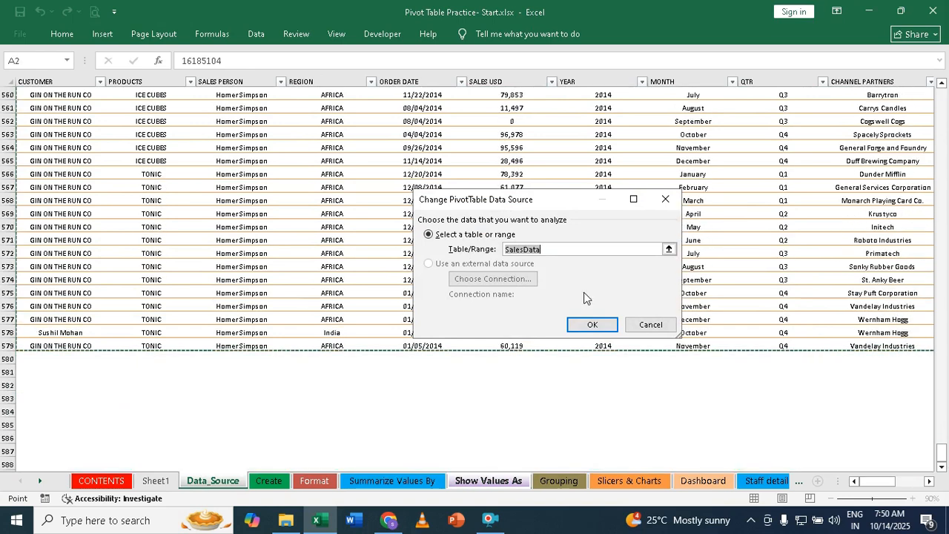
{"action": "left_click", "coordinate": [597, 324]}
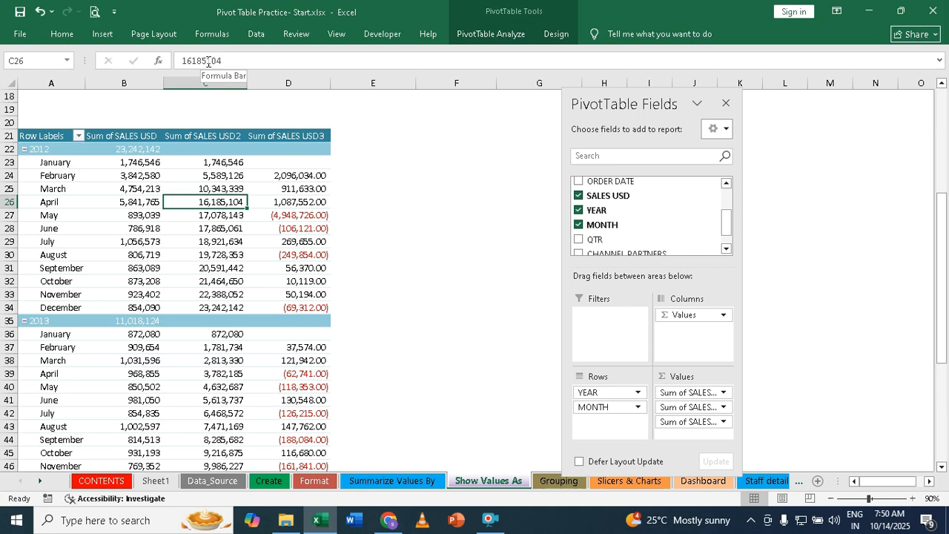
{"action": "left_click", "coordinate": [492, 521]}
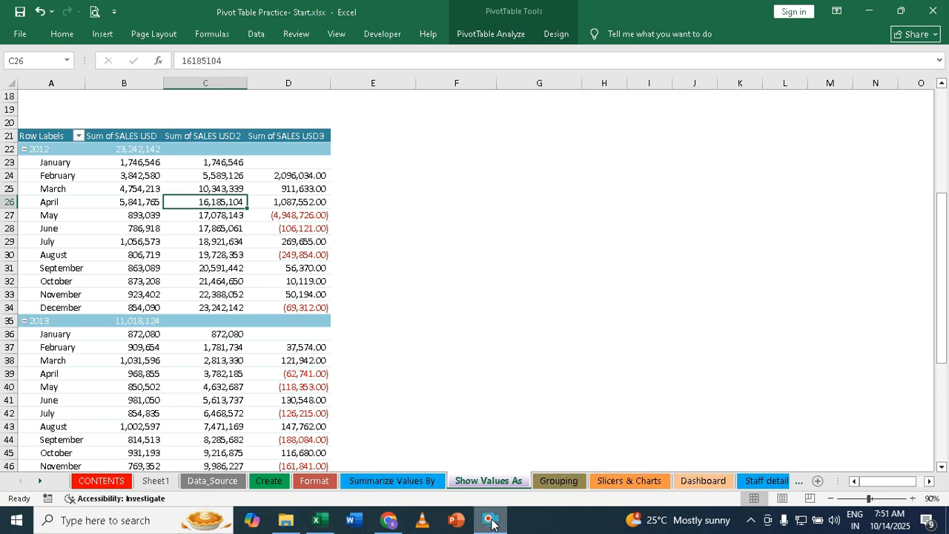